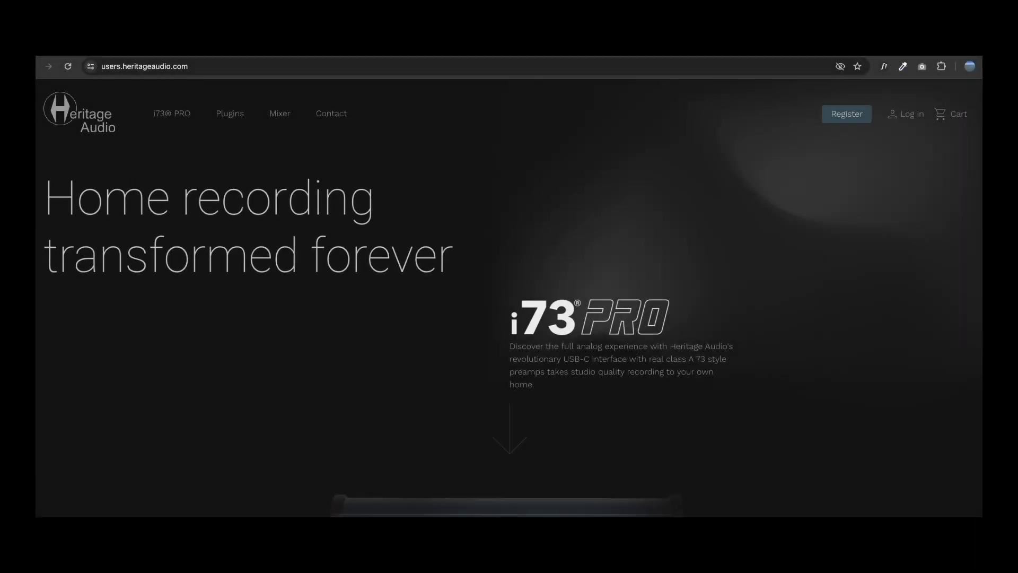
Log in to the portal account and open the Add device form on My Hardware.
scroll(682, 334, "down", 10)
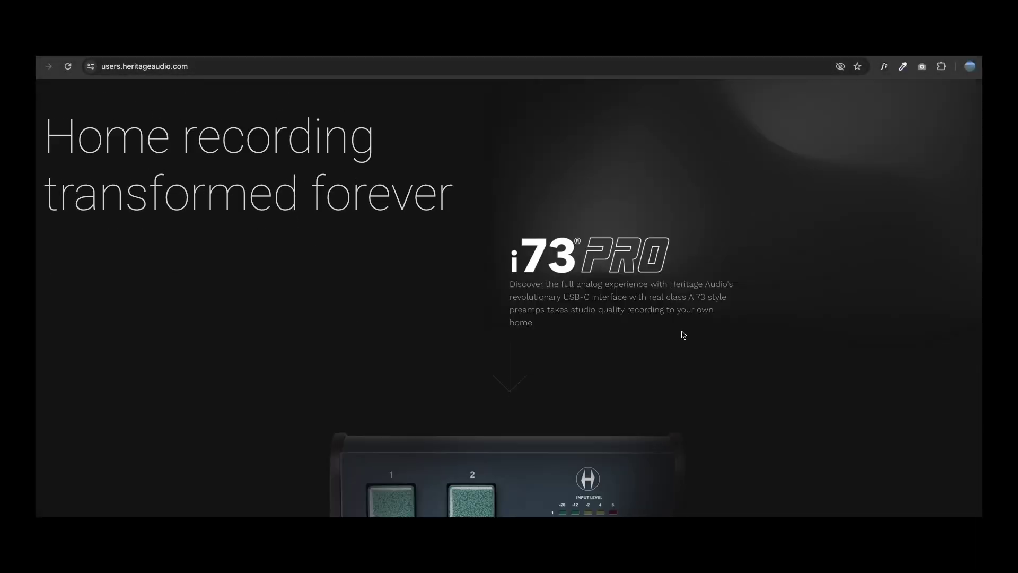
scroll(662, 319, "up", 10)
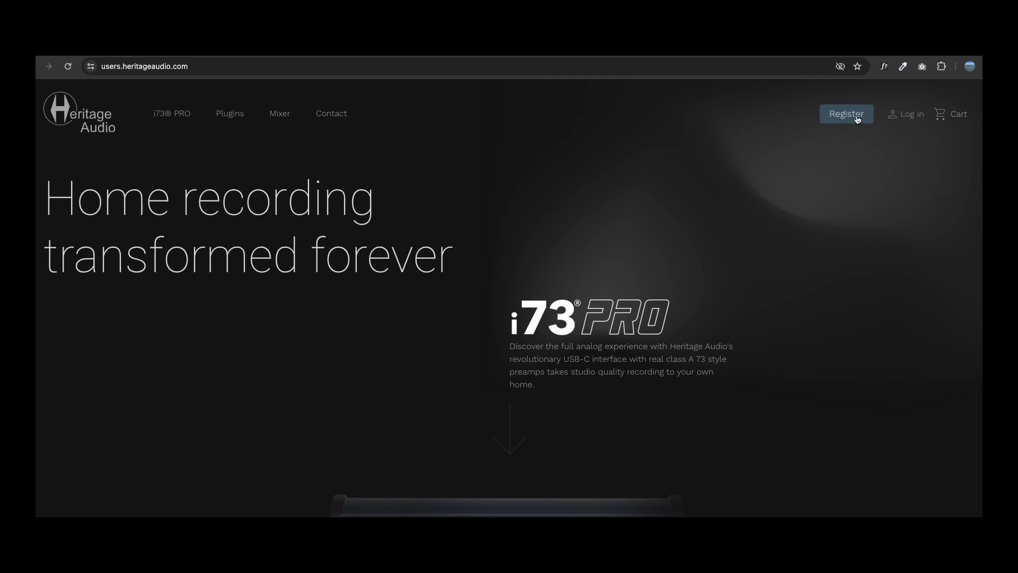
left_click(911, 116)
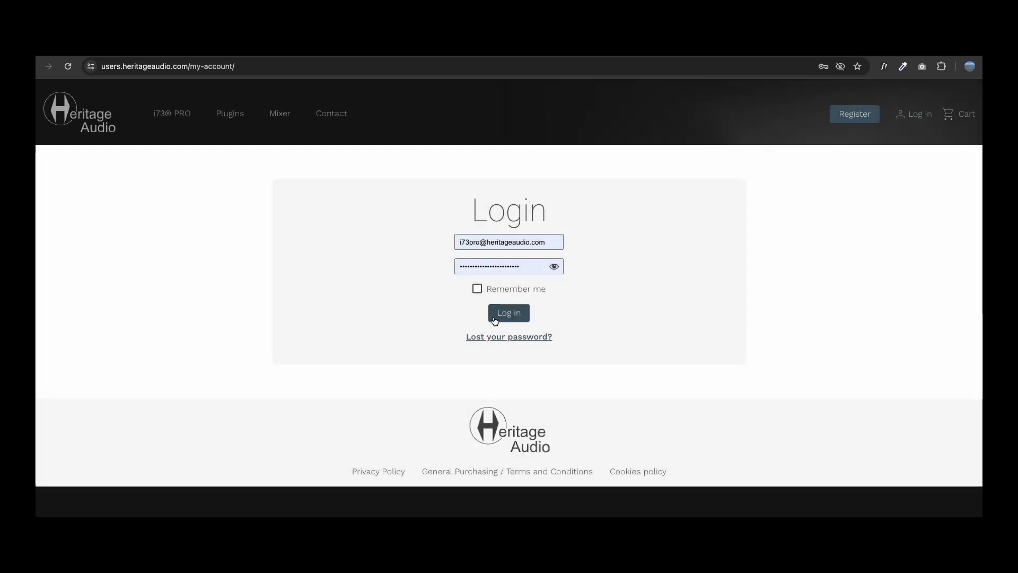
left_click(494, 320)
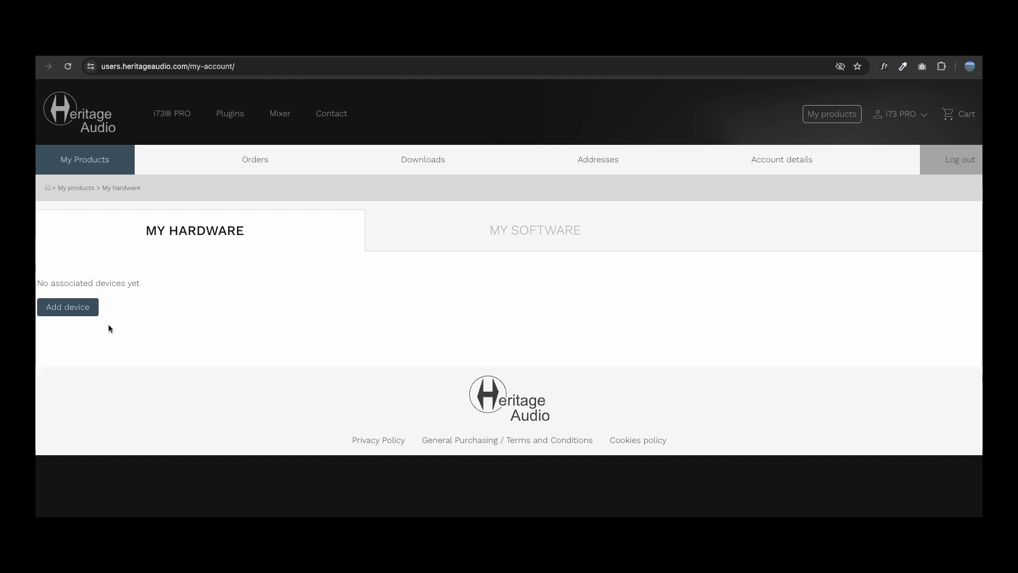
left_click(61, 312)
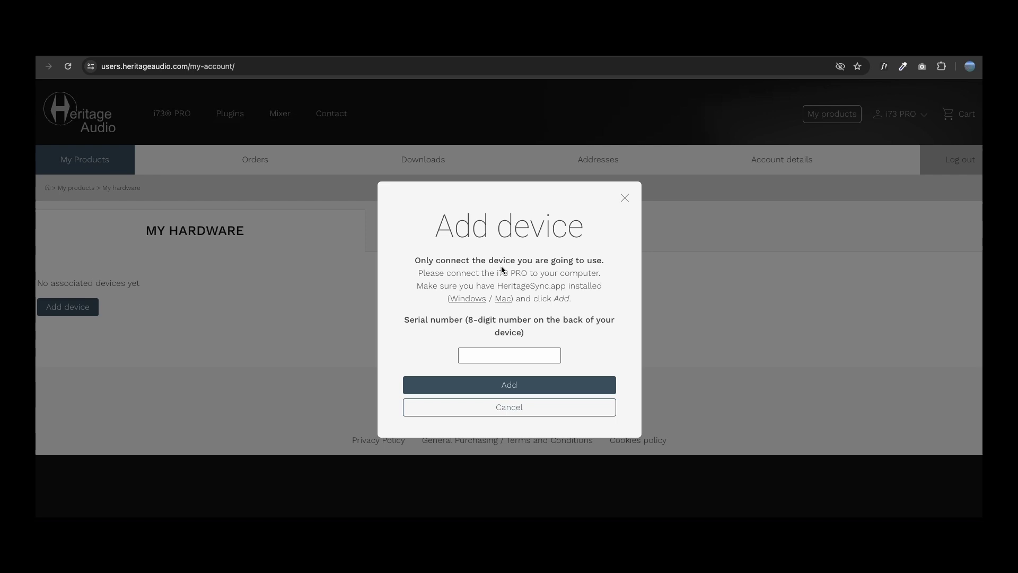
Download HeritageSync for Mac and close the Add device form.
left_click(502, 300)
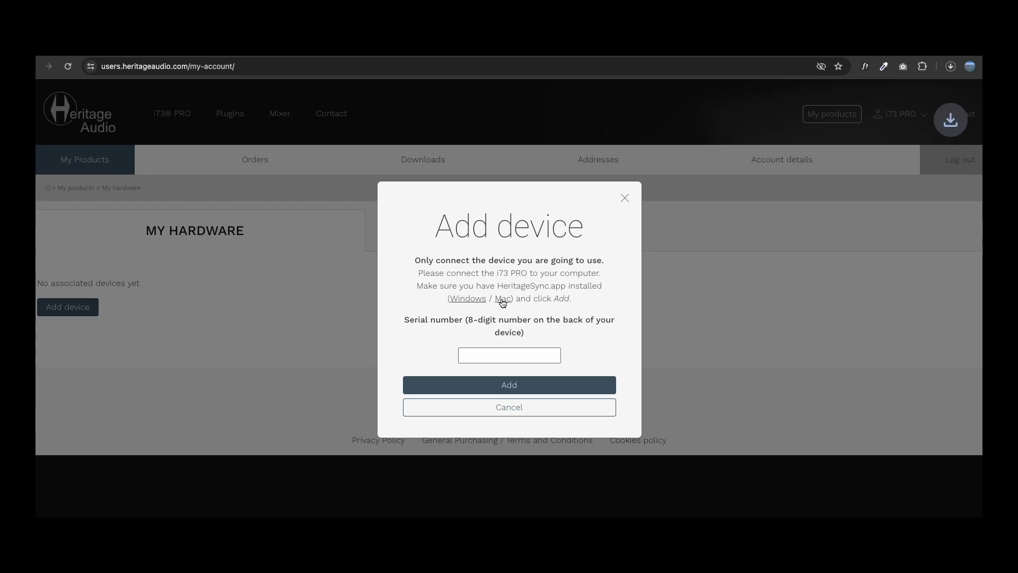
left_click(625, 198)
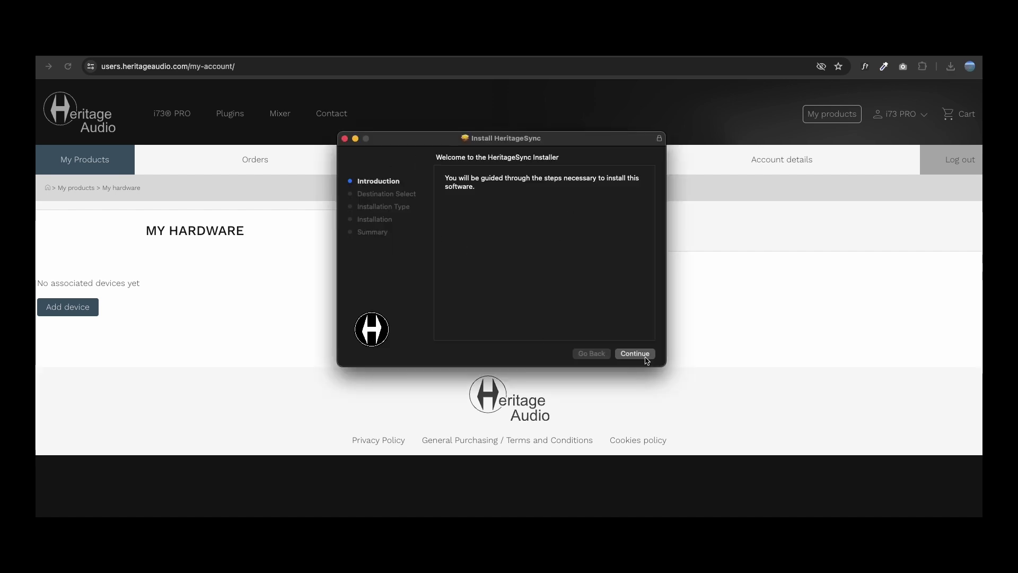
Run a standard HeritageSync install on Macintosh HD, authorising it with the macOS account password.
left_click(640, 355)
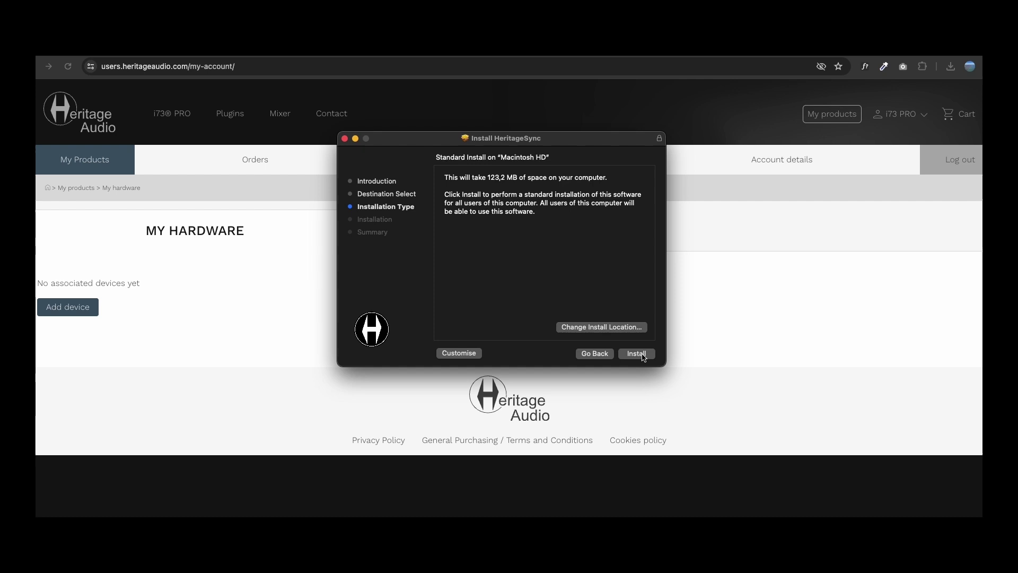
left_click(642, 354)
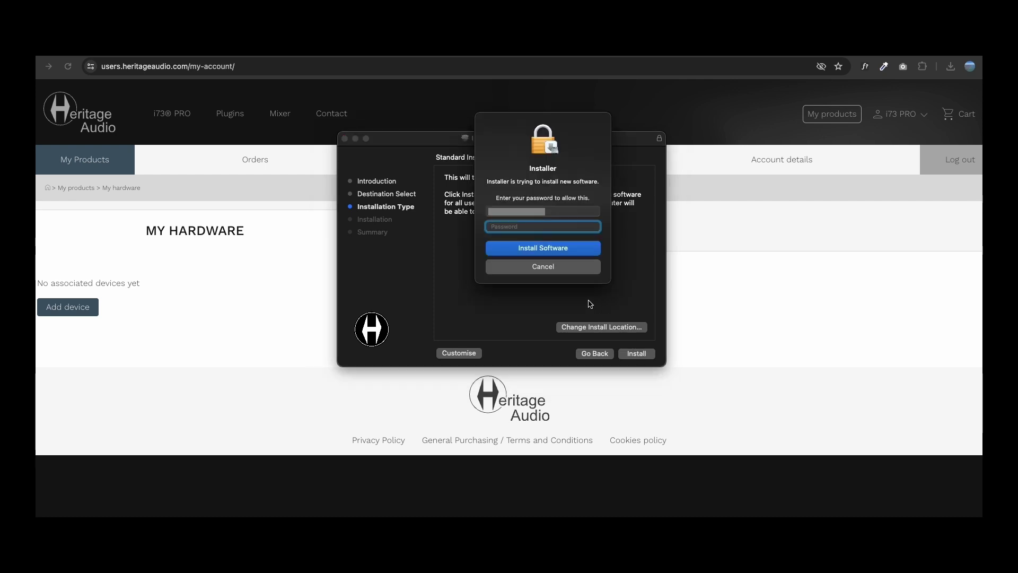
type("••••••••")
key("Return")
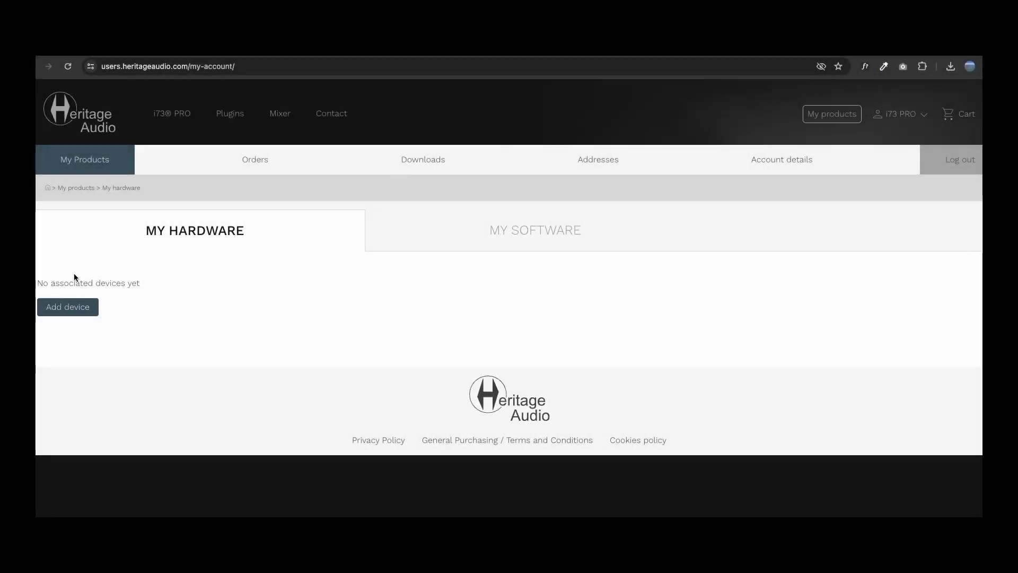
Register the i73 PRO ONE under My Hardware by entering its 8-digit serial number.
left_click(84, 312)
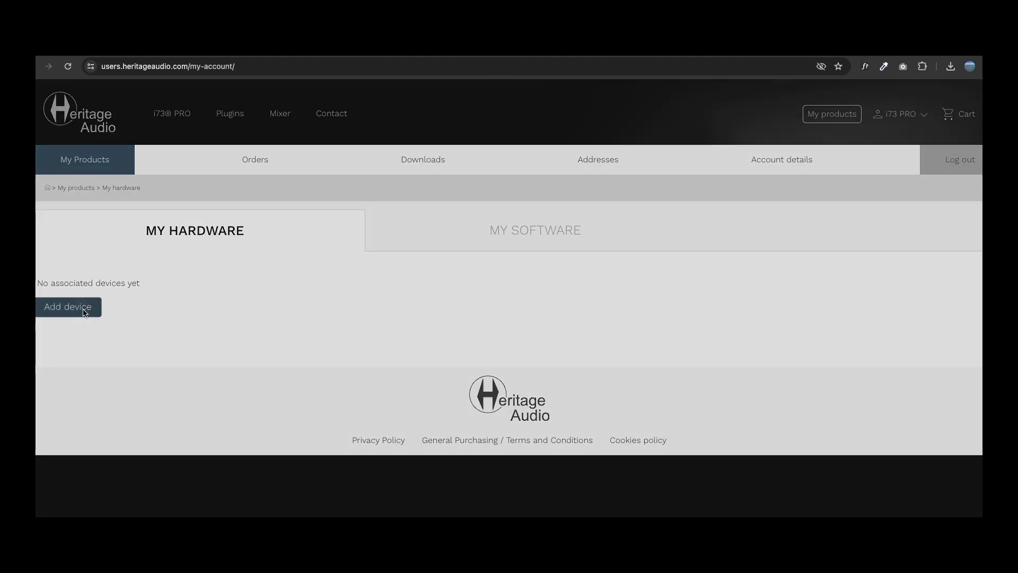
left_click(529, 358)
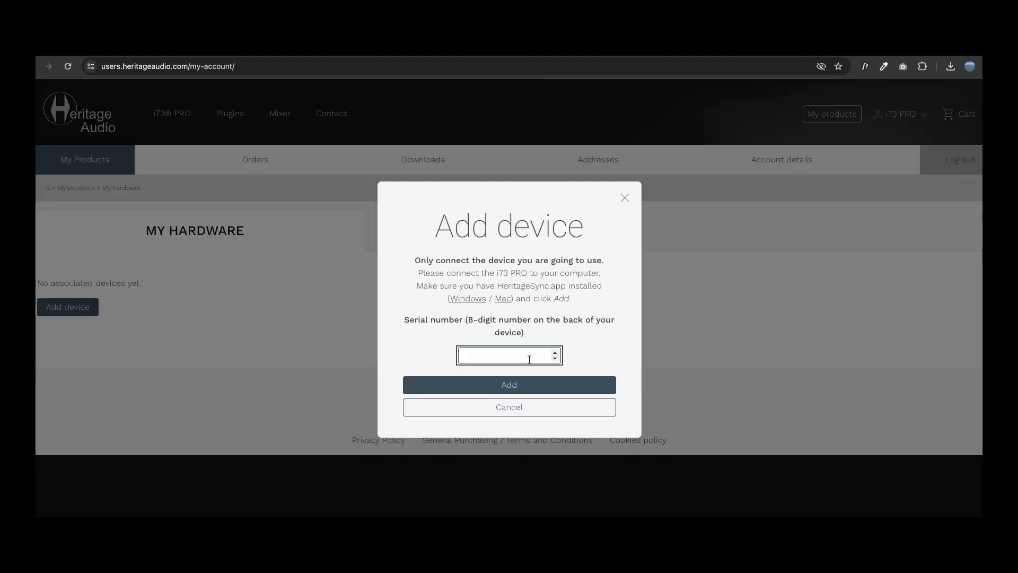
type("23530001")
left_click(539, 386)
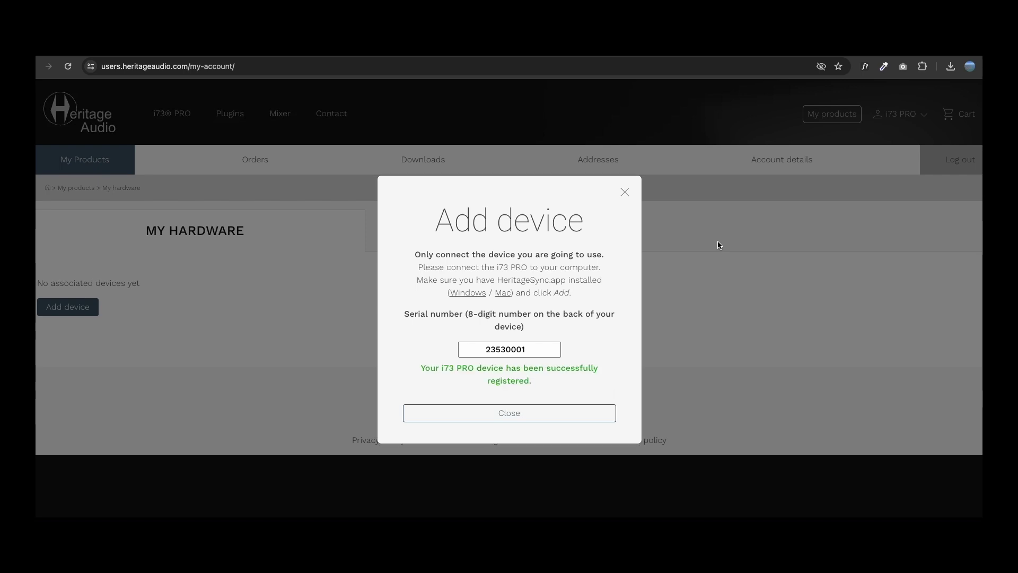
Dismiss the registration confirmation and update the i73 PRO ONE to the latest firmware.
left_click(525, 417)
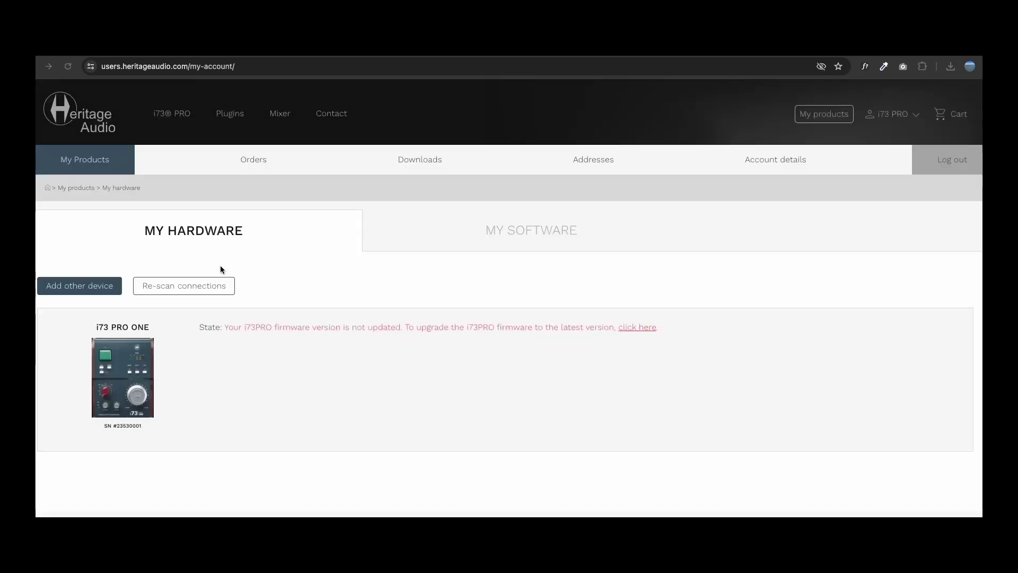
left_click(633, 327)
left_click(637, 332)
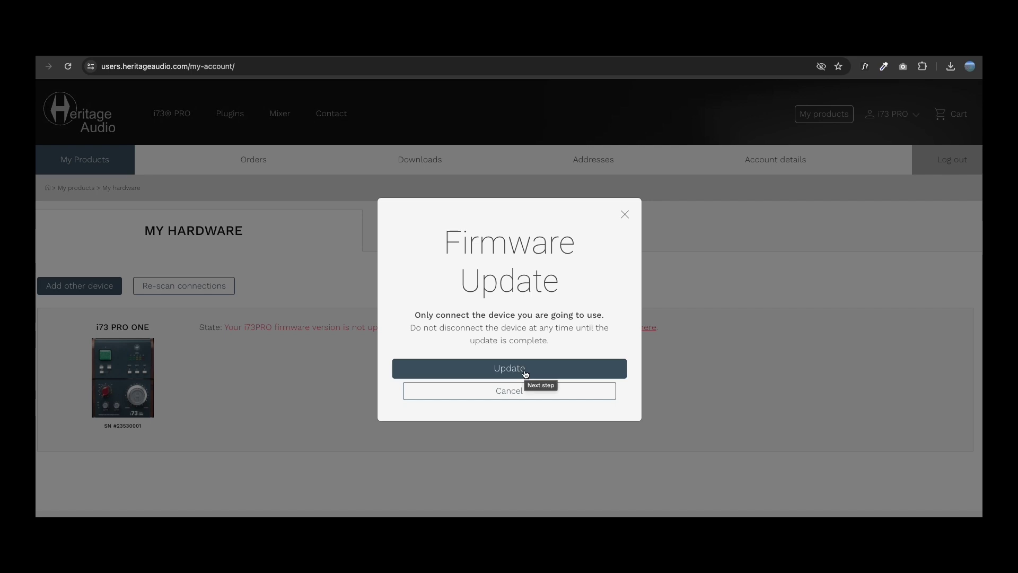
left_click(525, 373)
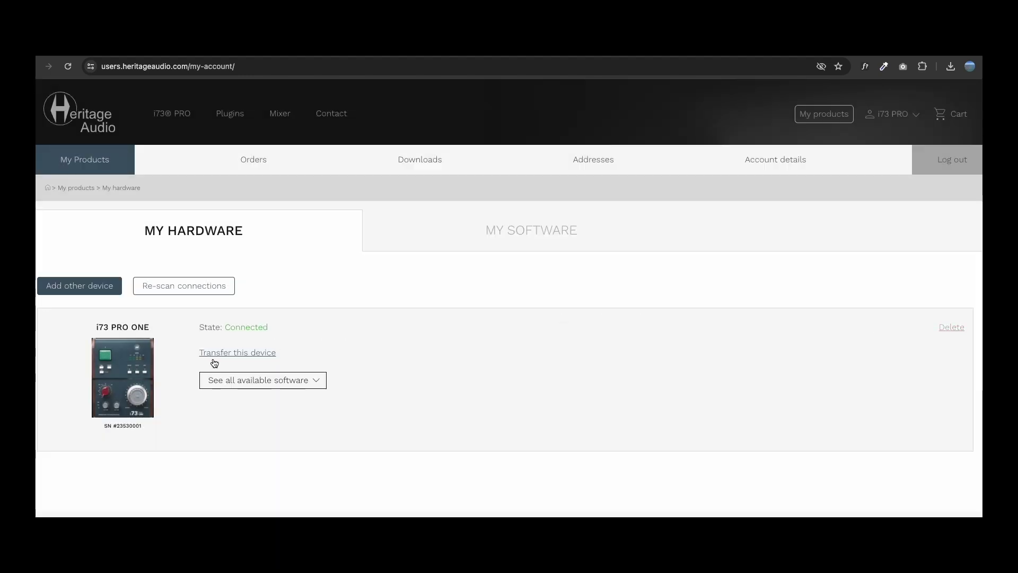
Browse the device's available software and add the BRITSTRIP lifetime licence to the cart at 0,00 €.
left_click(316, 384)
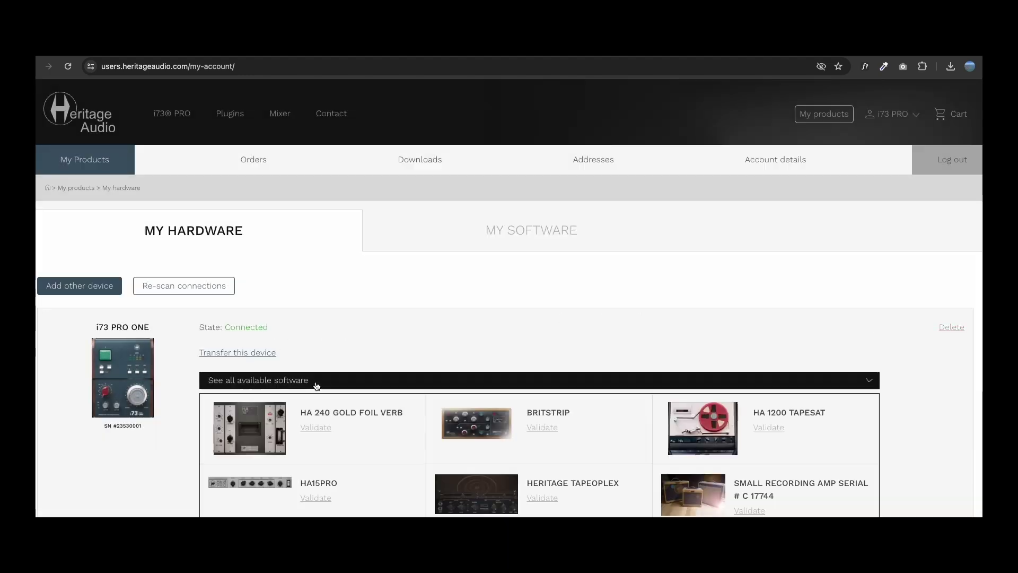
scroll(834, 383, "down", 3)
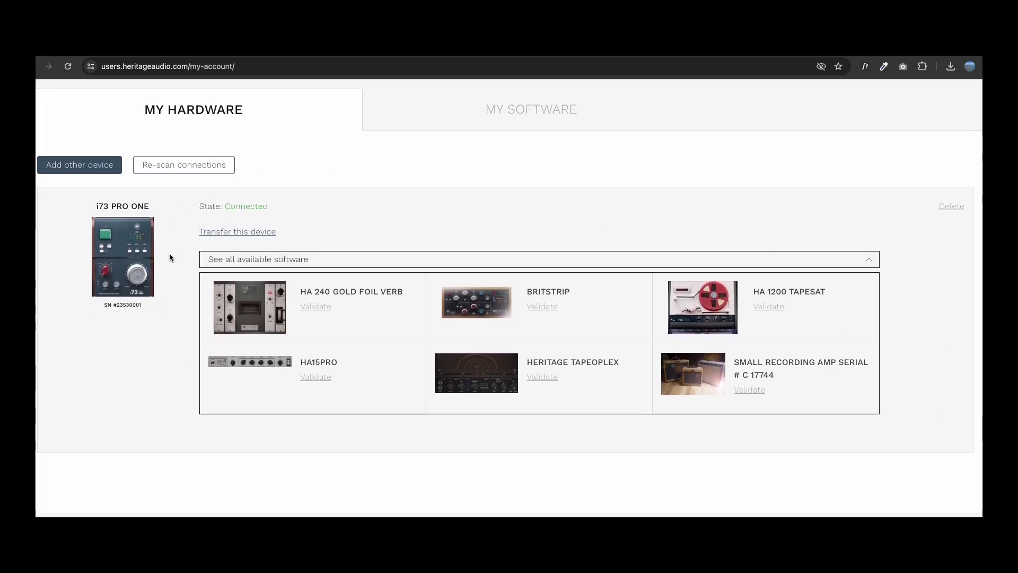
scroll(538, 406, "up", 2)
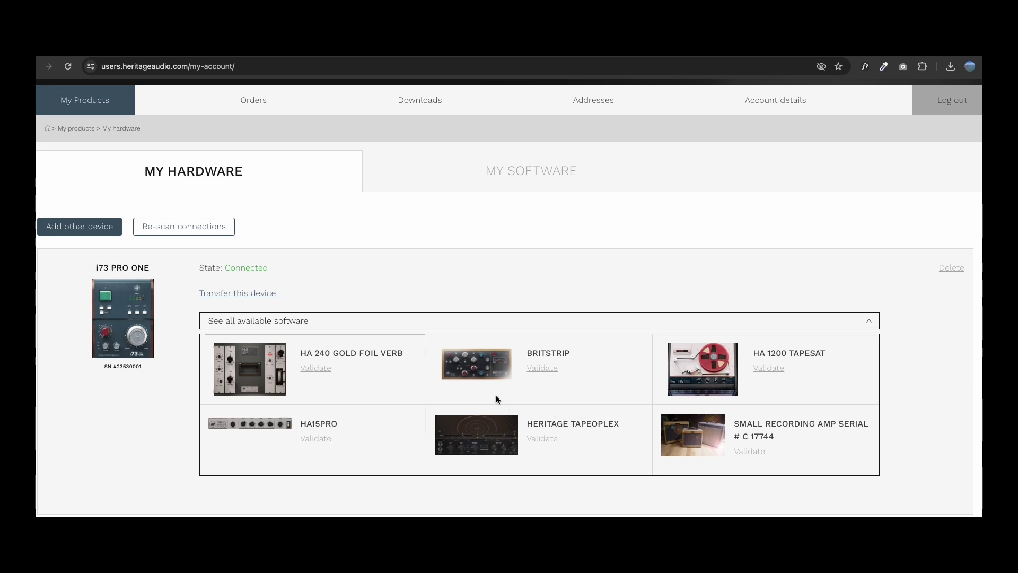
scroll(757, 357, "up", 2)
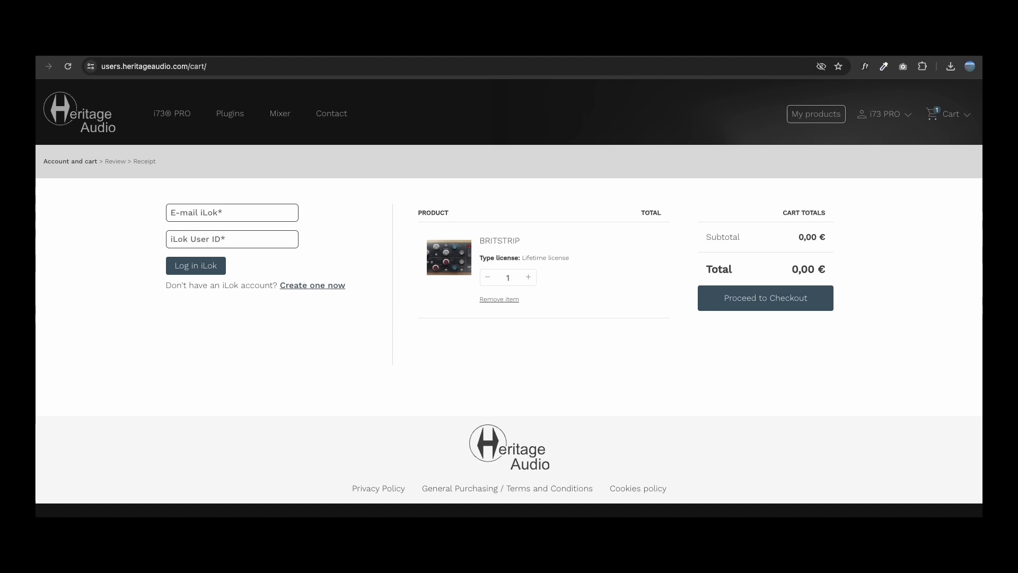
Authorize the iLok account with its user ID and password, then check out the free BritStrip licence.
left_click(201, 213)
left_click(200, 241)
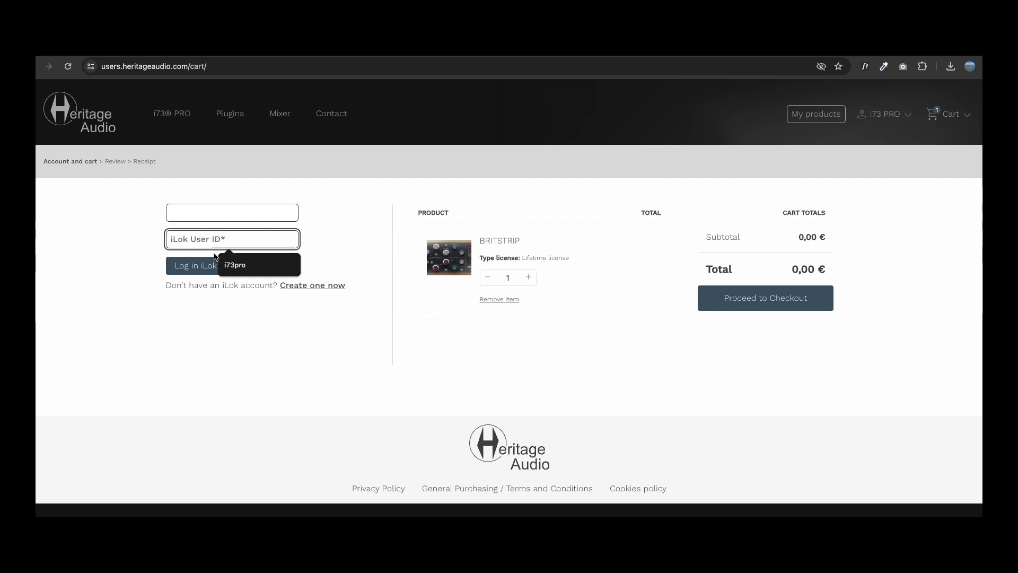
left_click(239, 265)
left_click(210, 266)
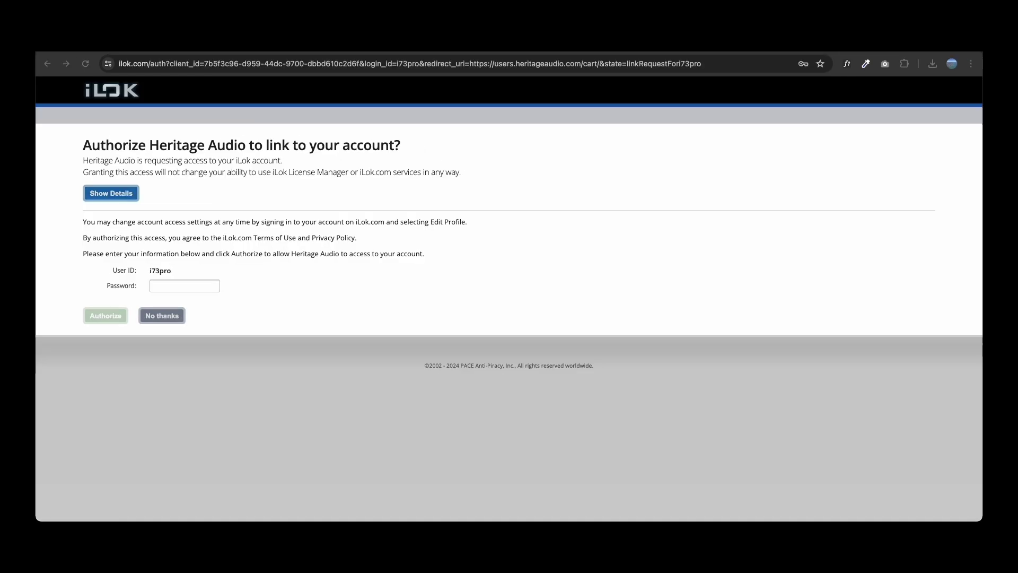
left_click(104, 316)
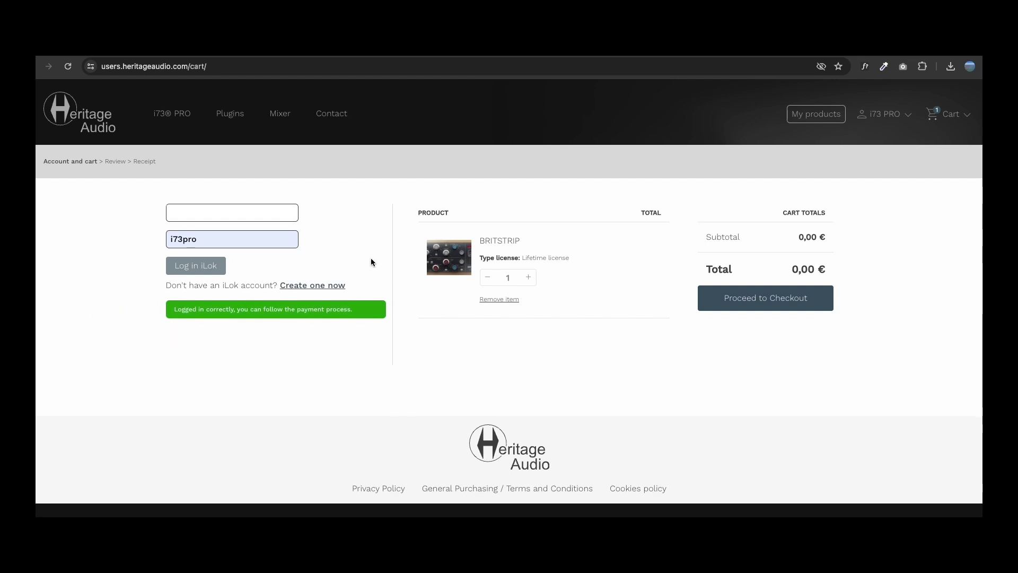
left_click(767, 299)
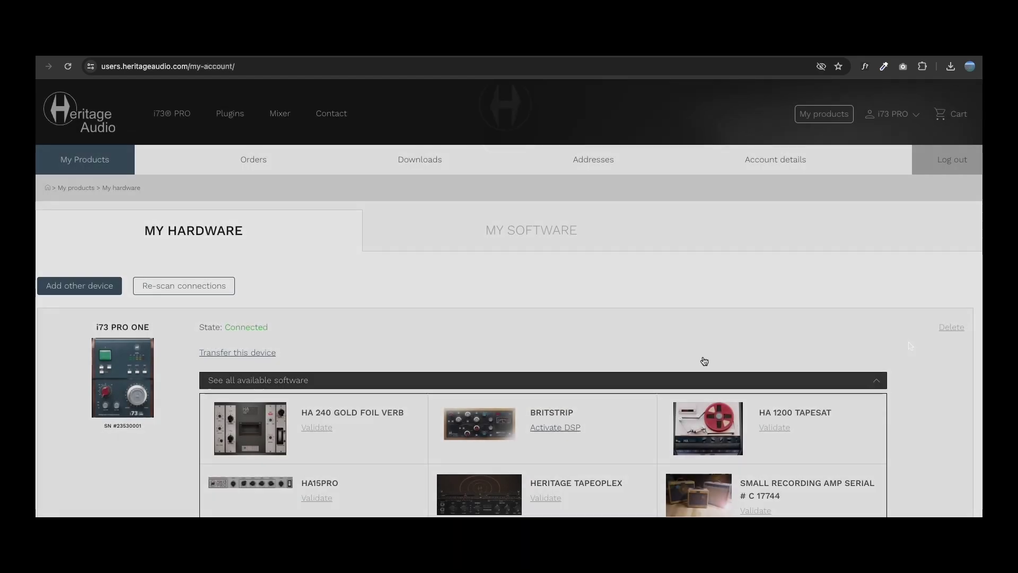
Activate BritStrip's DSP on the i73 PRO ONE and download BritStrip for Mac.
scroll(880, 249, "down", 2)
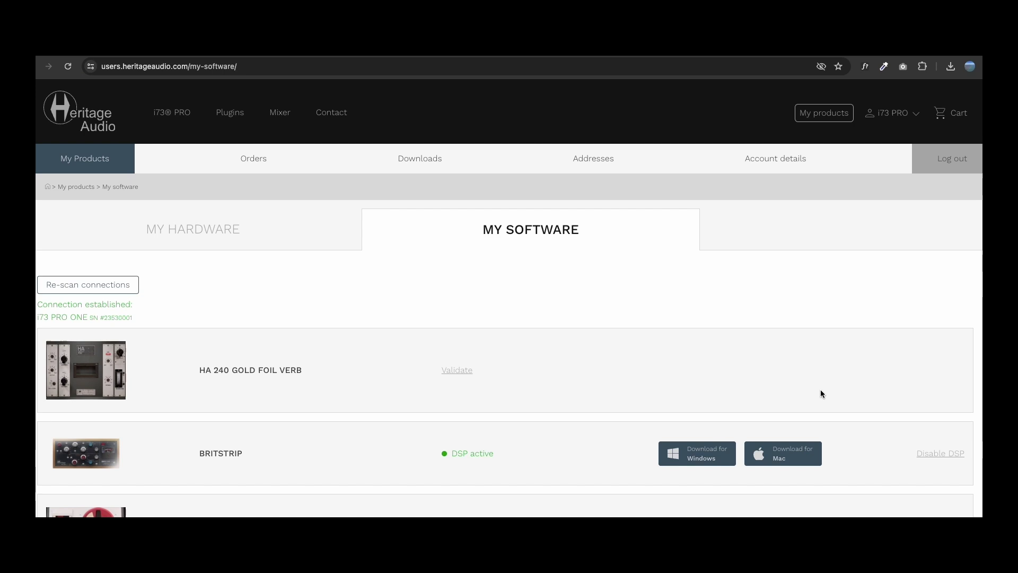
left_click(798, 461)
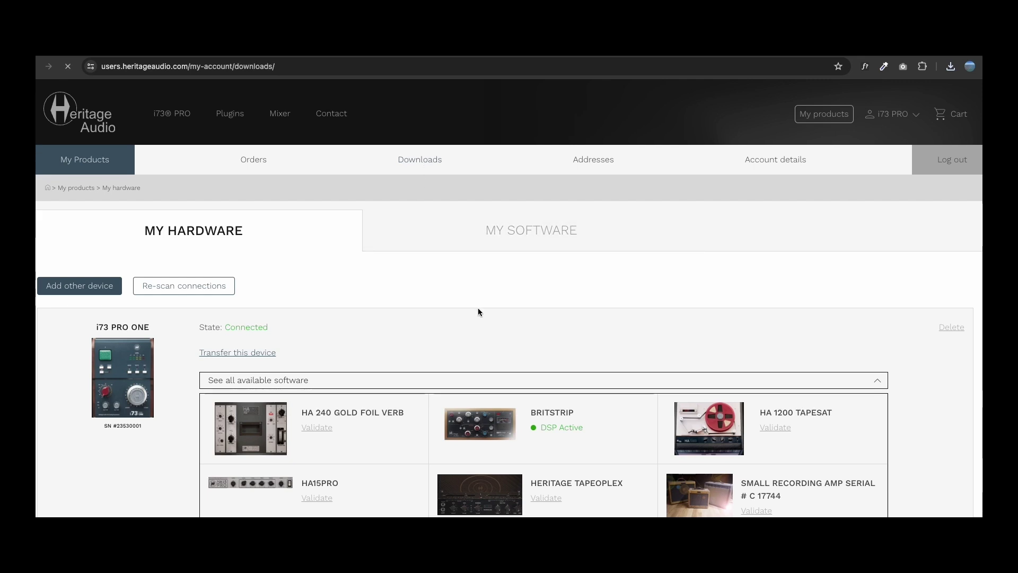
Download and install the Mac i73 Mixer (Mixer Pro), dismissing the installer cleanup prompt.
scroll(382, 249, "down", 3)
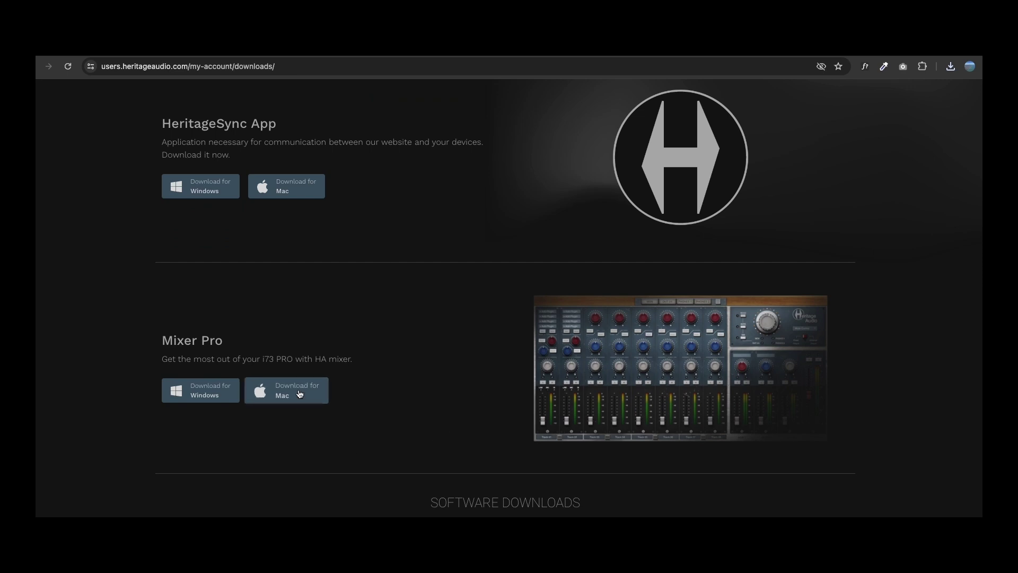
left_click(299, 394)
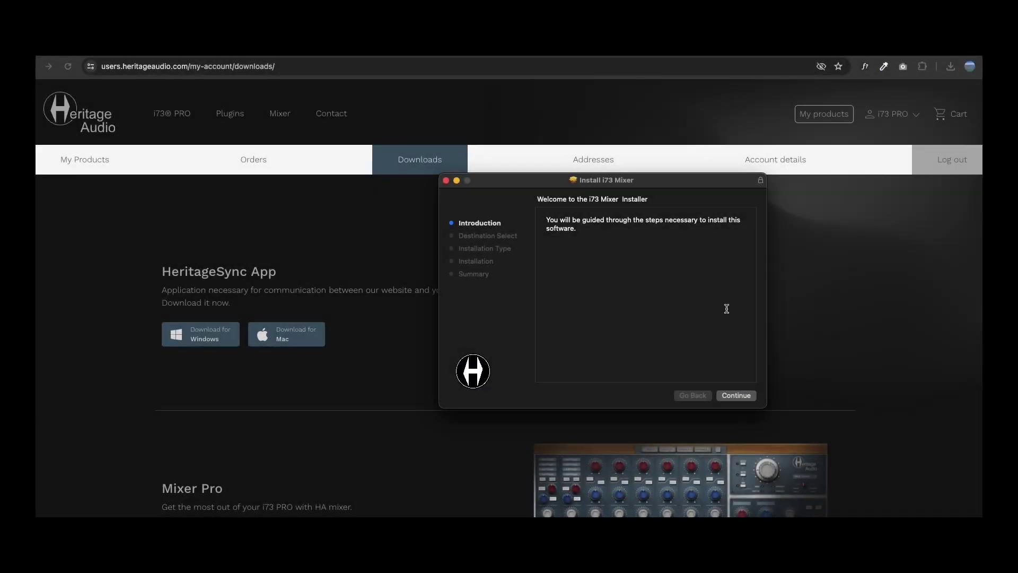
left_click(737, 395)
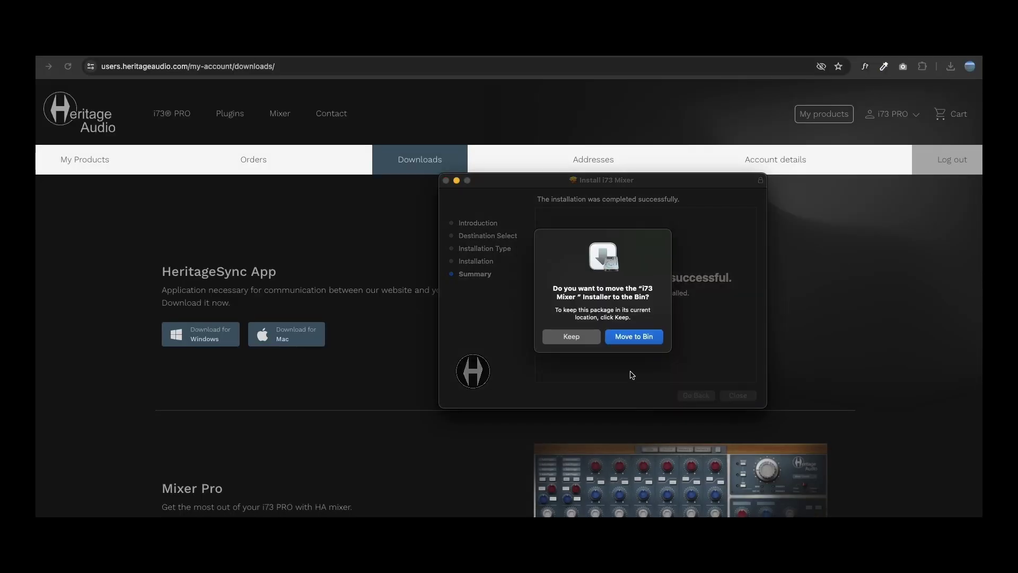
left_click(634, 337)
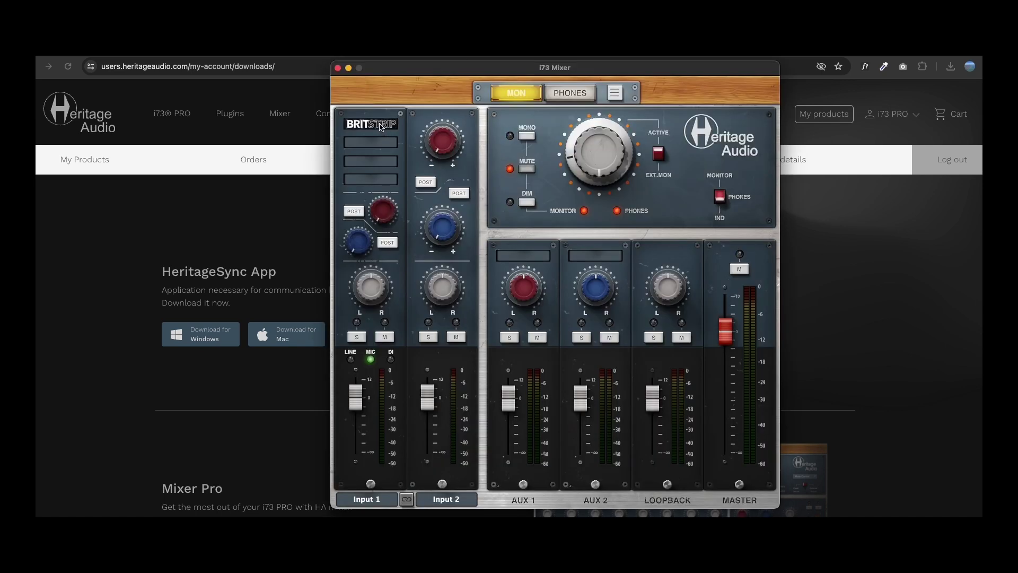
Open the BritStrip editor from Input 1 and place it left of the i73 Mixer window.
left_click(380, 127)
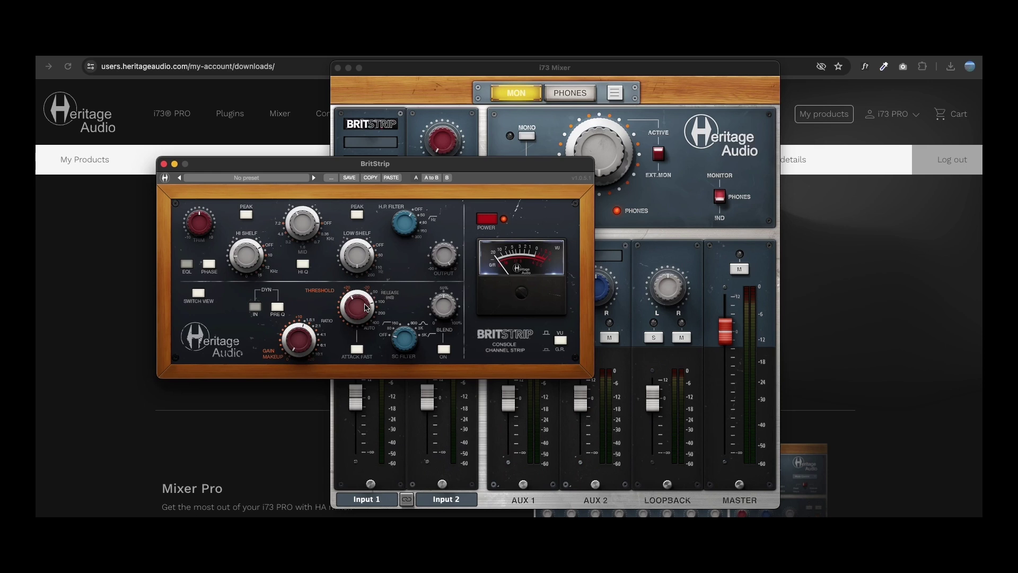
left_click_drag(301, 167, 179, 202)
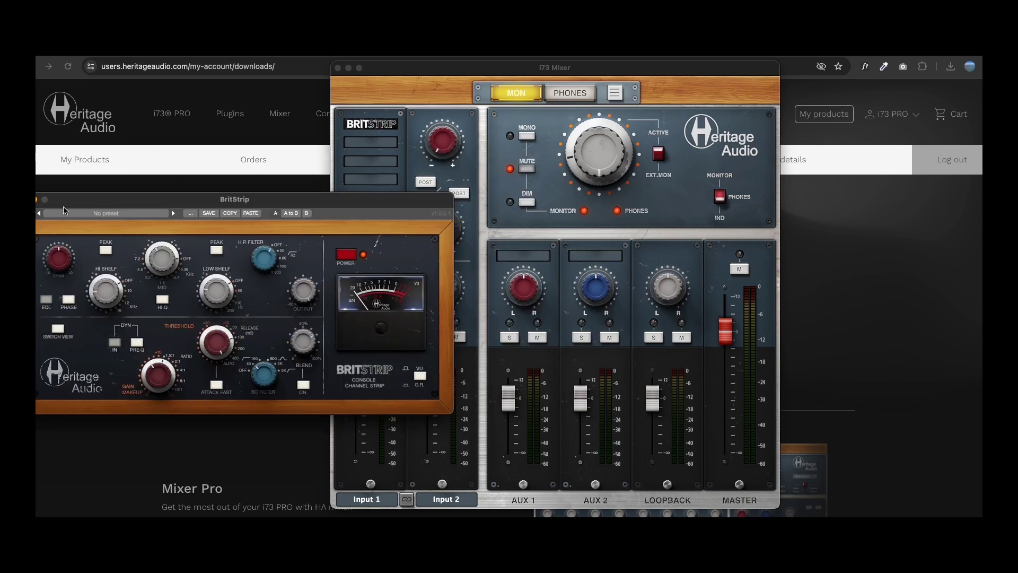
left_click(402, 71)
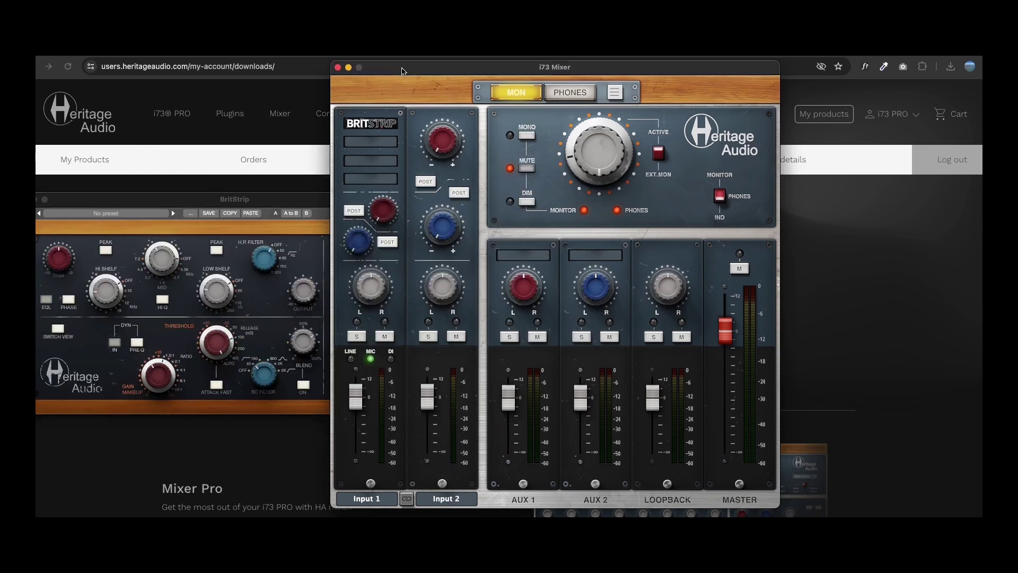
Check that the i73 Mixer's Output Level Calibration is ticked at +24dBu.
left_click(617, 94)
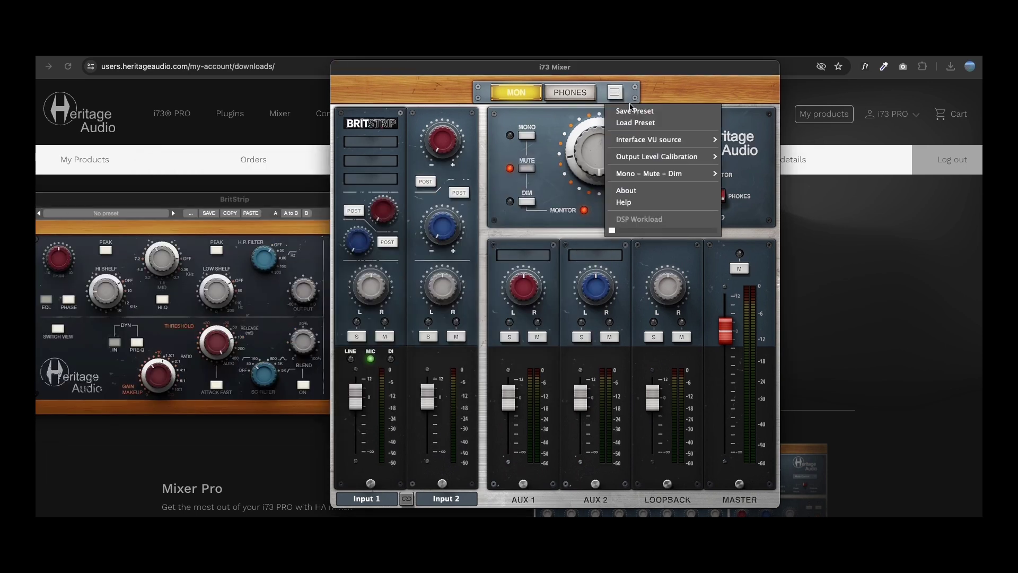
mouse_move(699, 154)
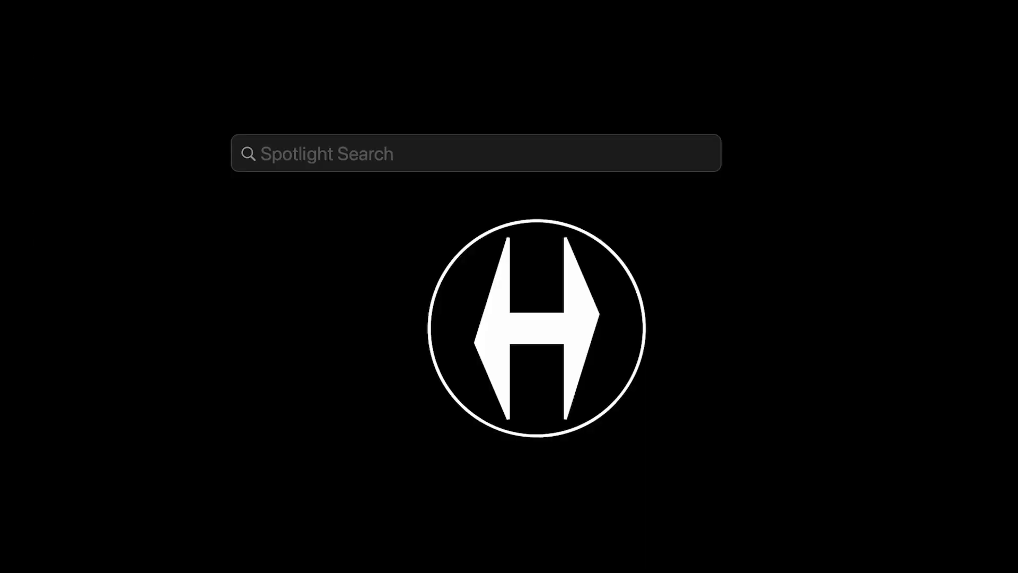
Launch Audio MIDI Setup and use the i73 PRO ONE for both Sound Input and Sound Output.
type("audio")
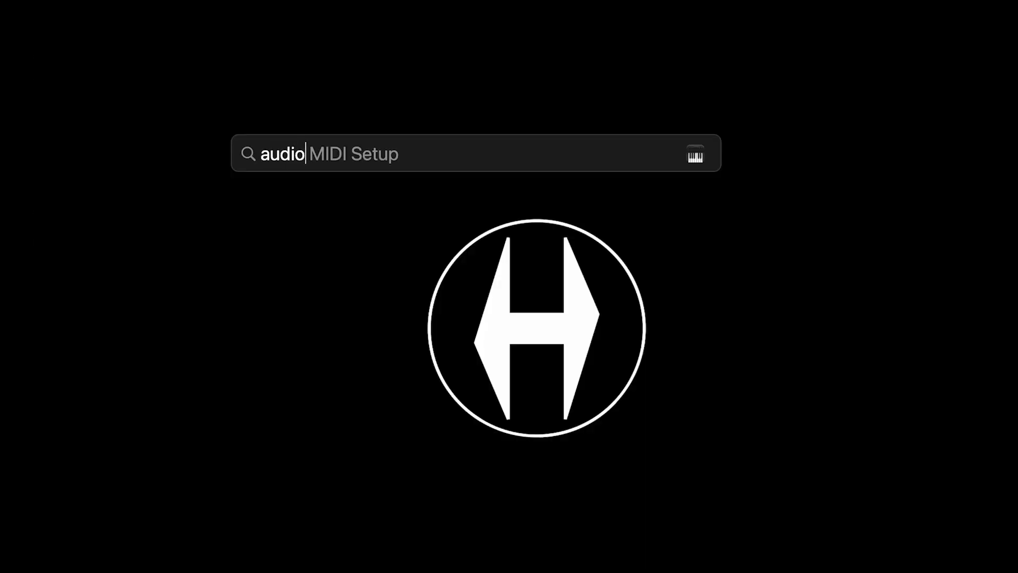
key("Return")
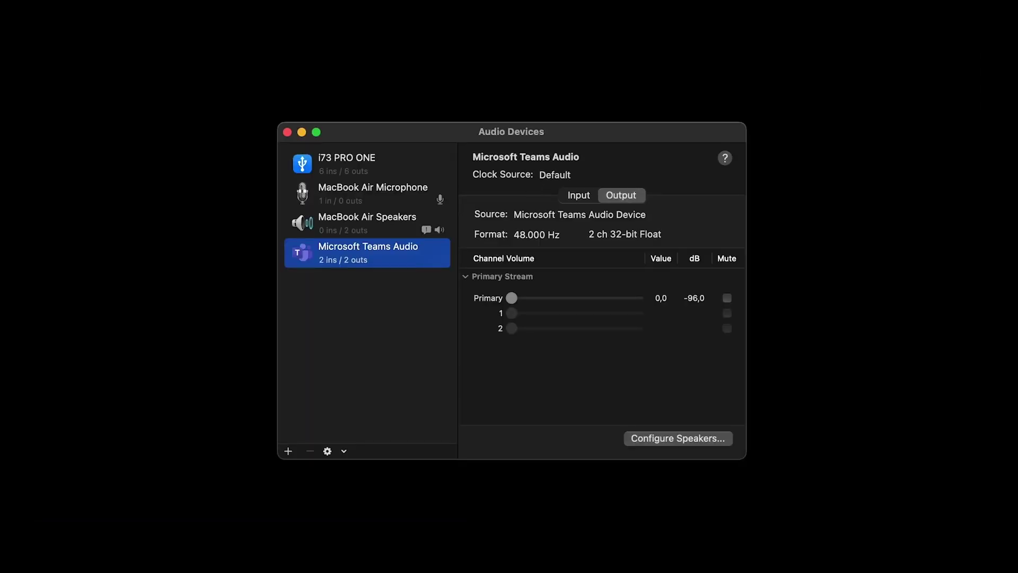
left_click(368, 170)
right_click(365, 170)
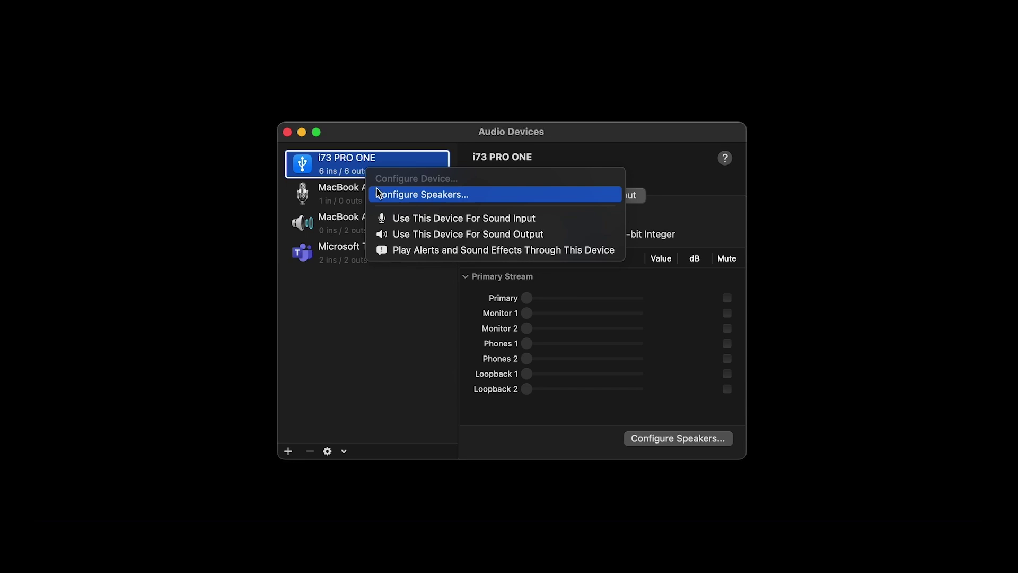
left_click(407, 219)
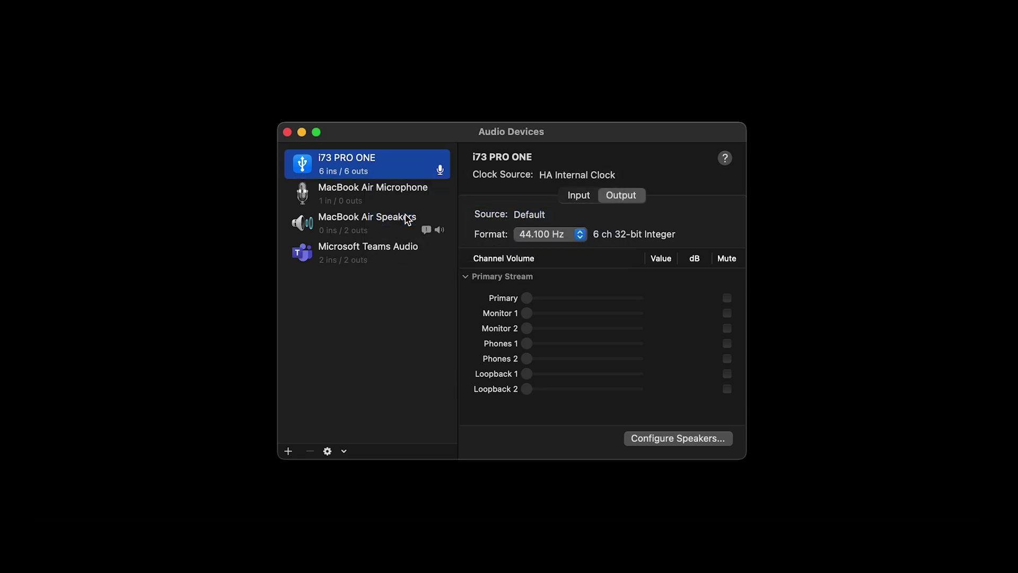
right_click(350, 161)
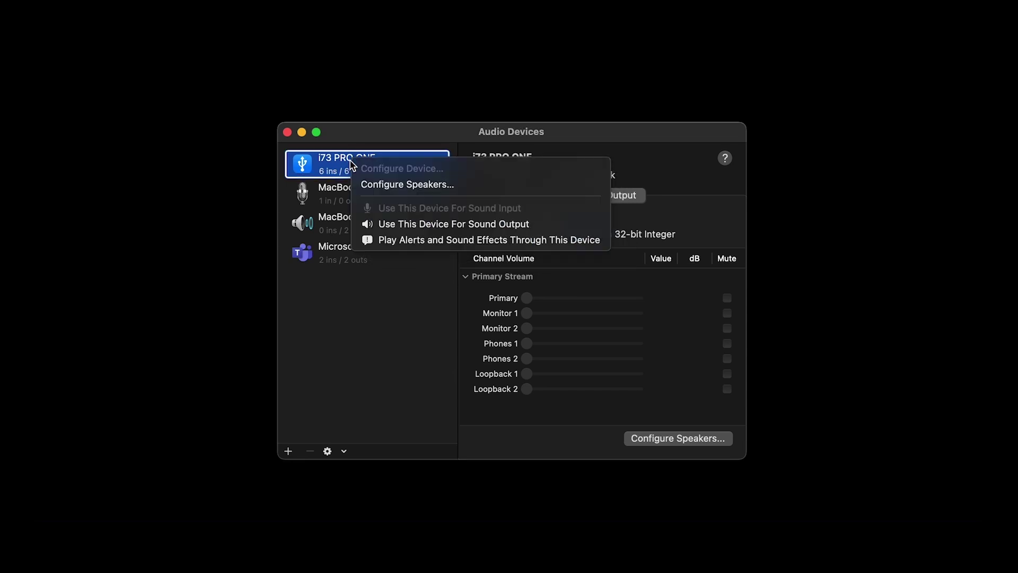
left_click(391, 225)
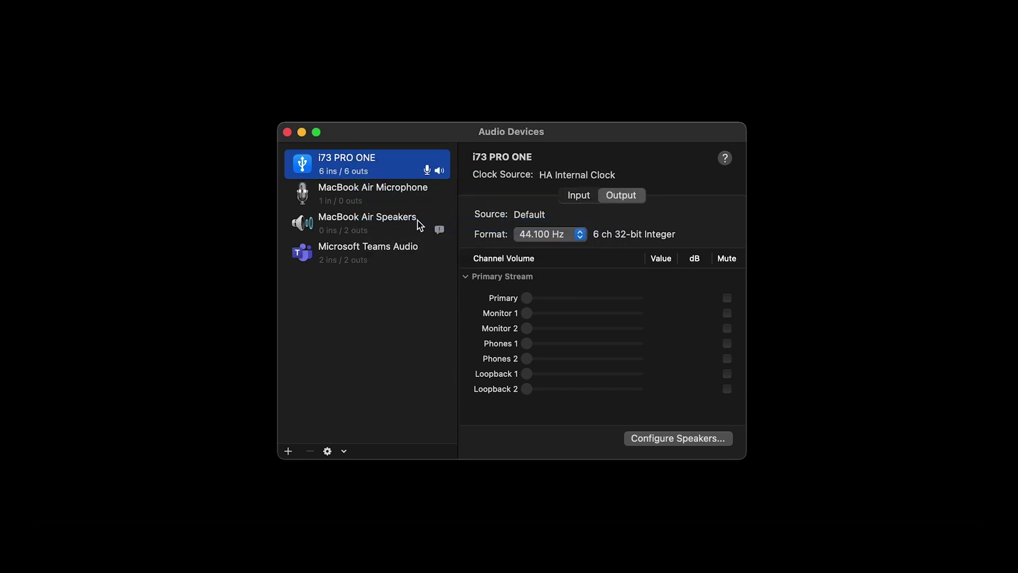
Configure the stereo speakers with Loopback 1 on the left and Loopback 2 on the right, and apply.
left_click(687, 438)
left_click(559, 435)
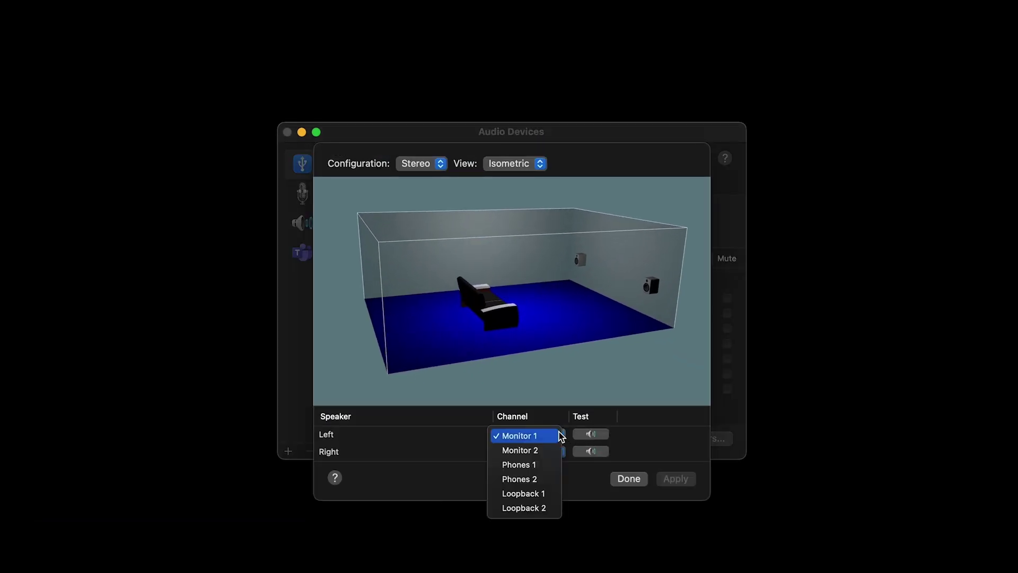
left_click(539, 498)
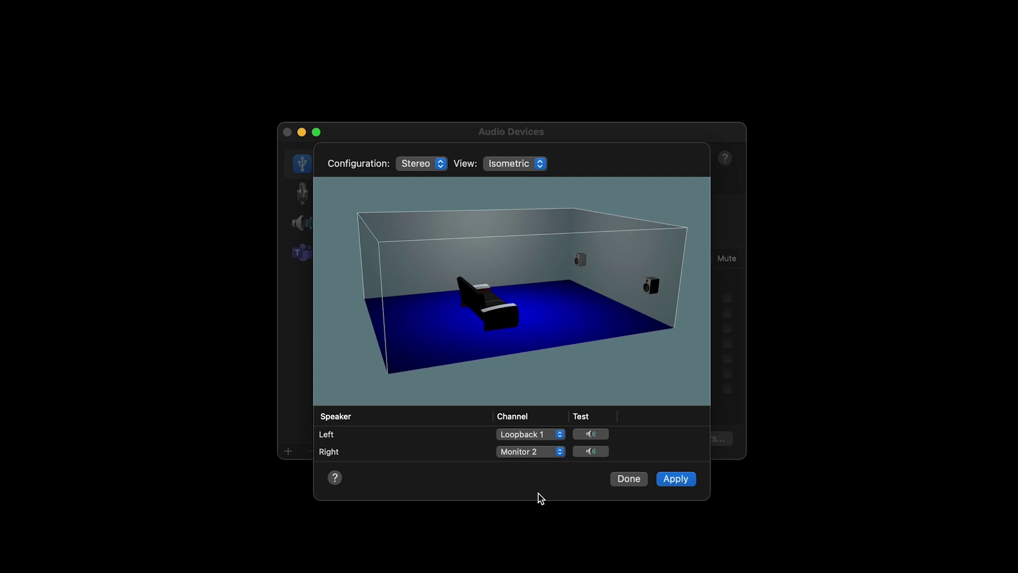
left_click(560, 451)
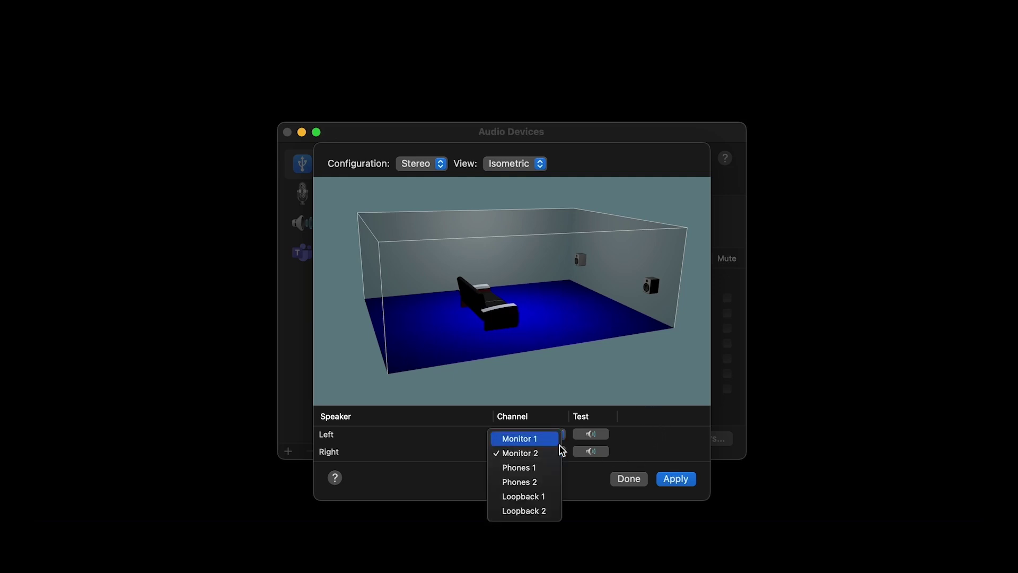
left_click(532, 510)
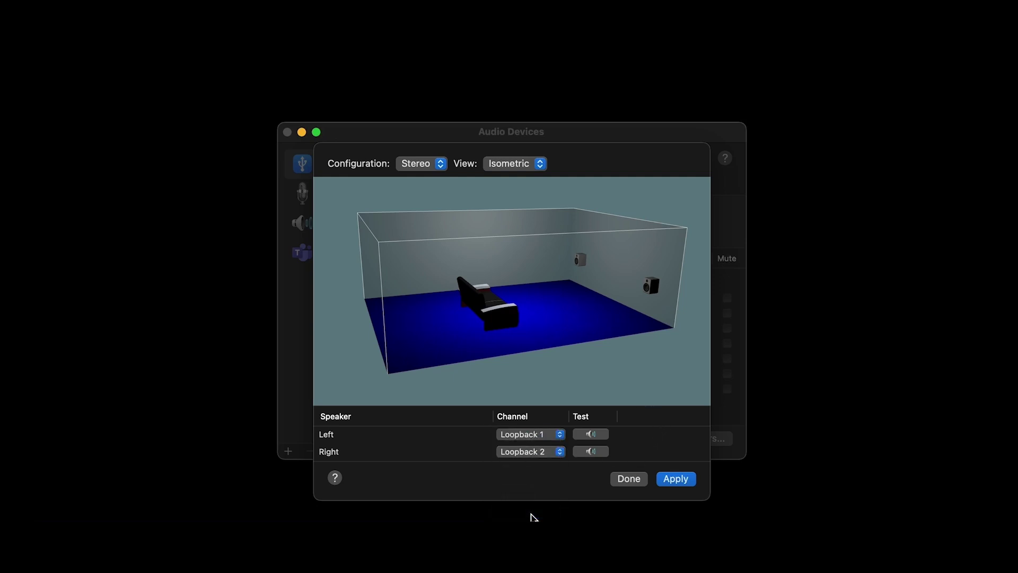
left_click(683, 480)
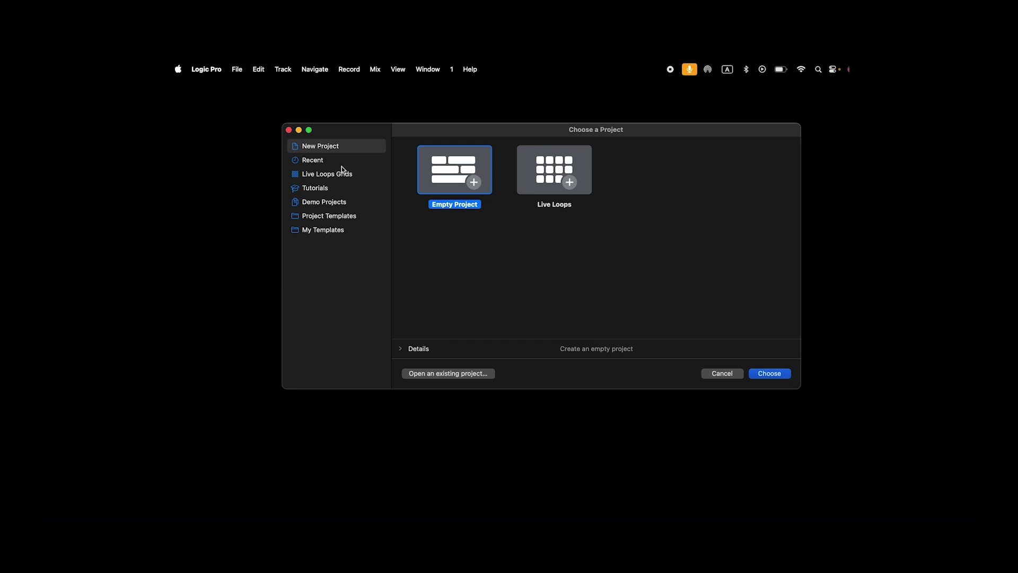
Set Logic Pro's audio Output Device to i73 PRO ONE, apply it, and close Settings.
left_click(210, 69)
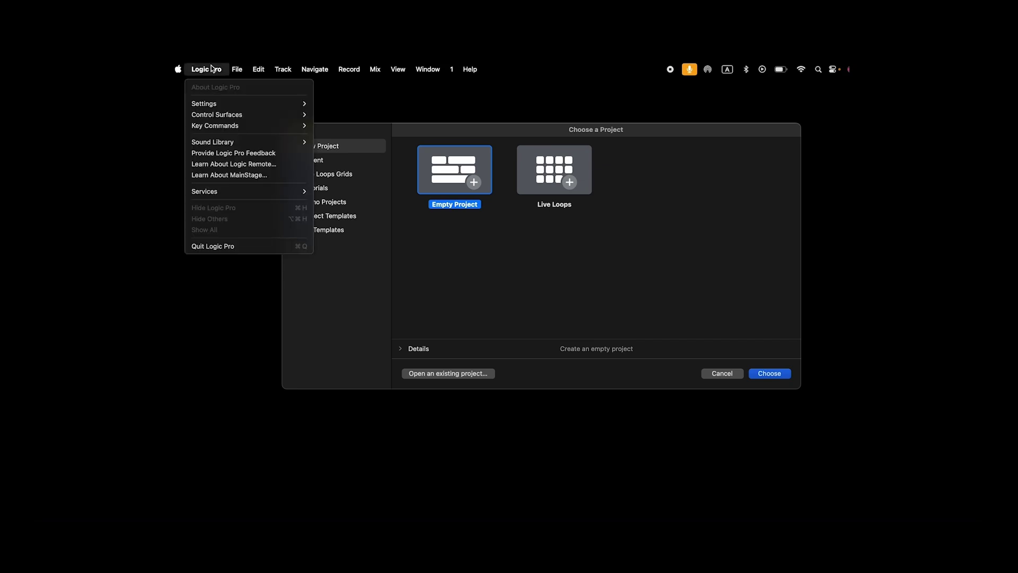
mouse_move(212, 103)
left_click(330, 112)
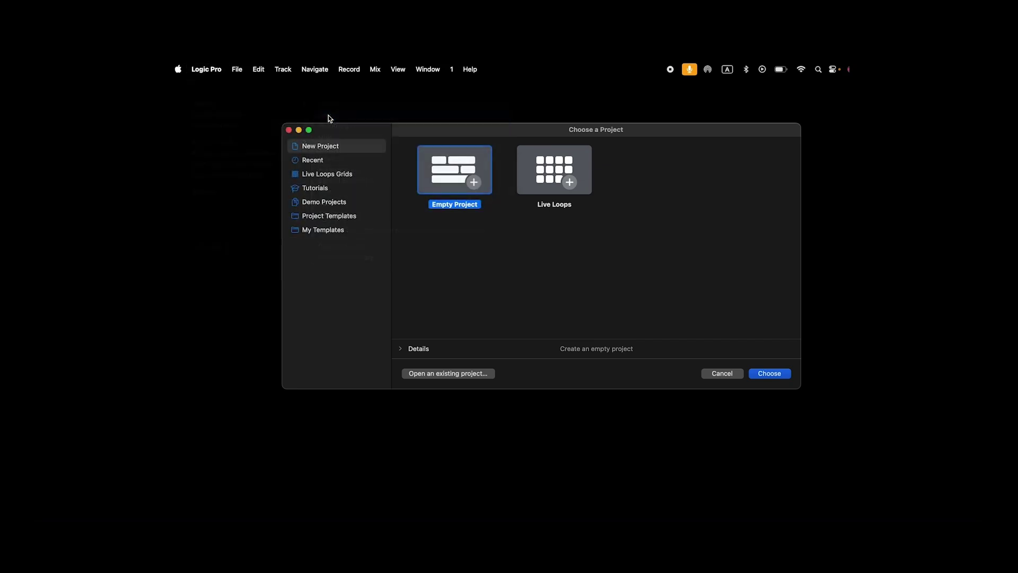
left_click(473, 208)
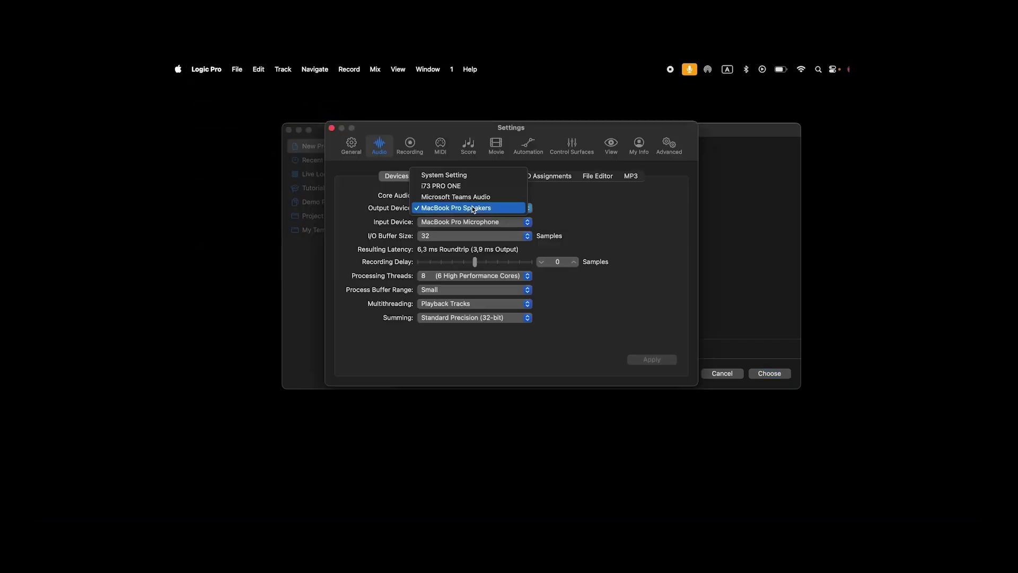
left_click(467, 186)
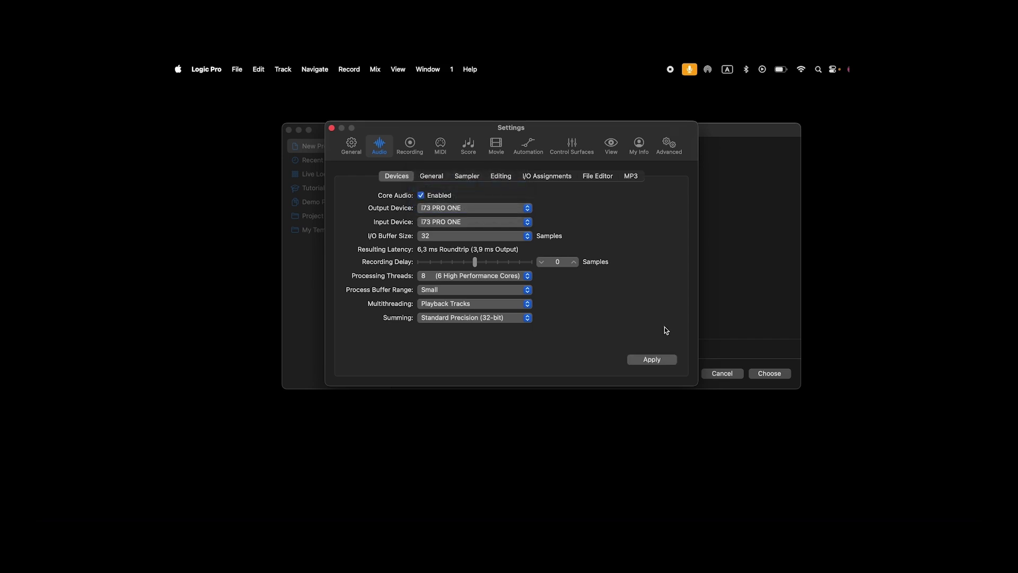
left_click(650, 360)
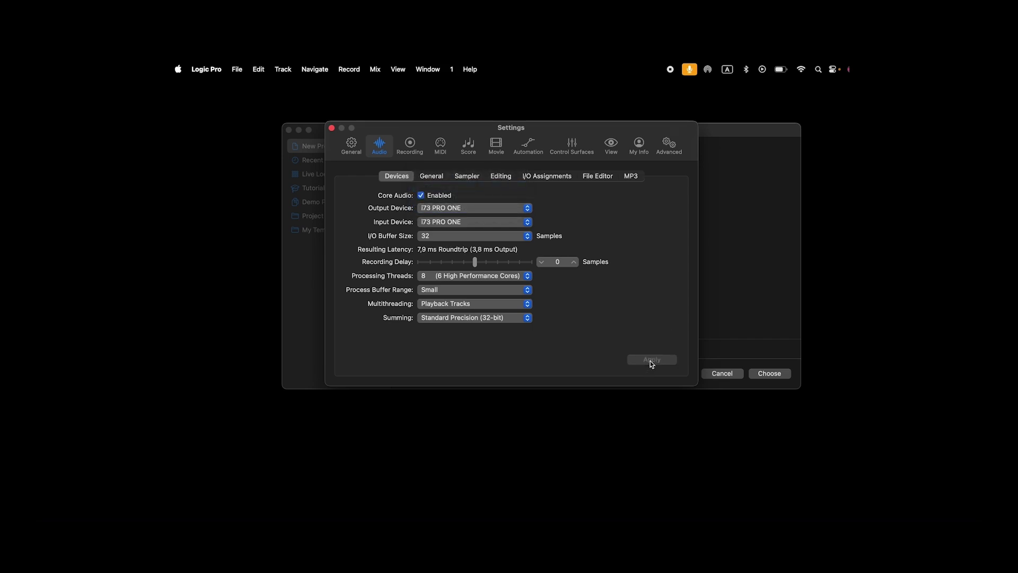
left_click(332, 127)
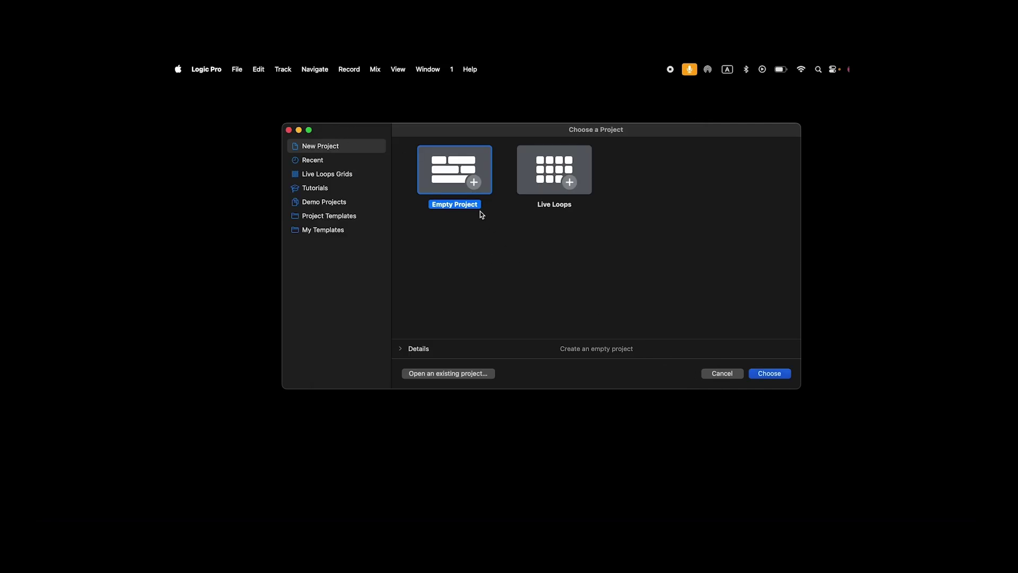
Start an Empty Project and create audio track Audio 1 on Input 1, outputting to Output 1 + 2.
double_click(442, 180)
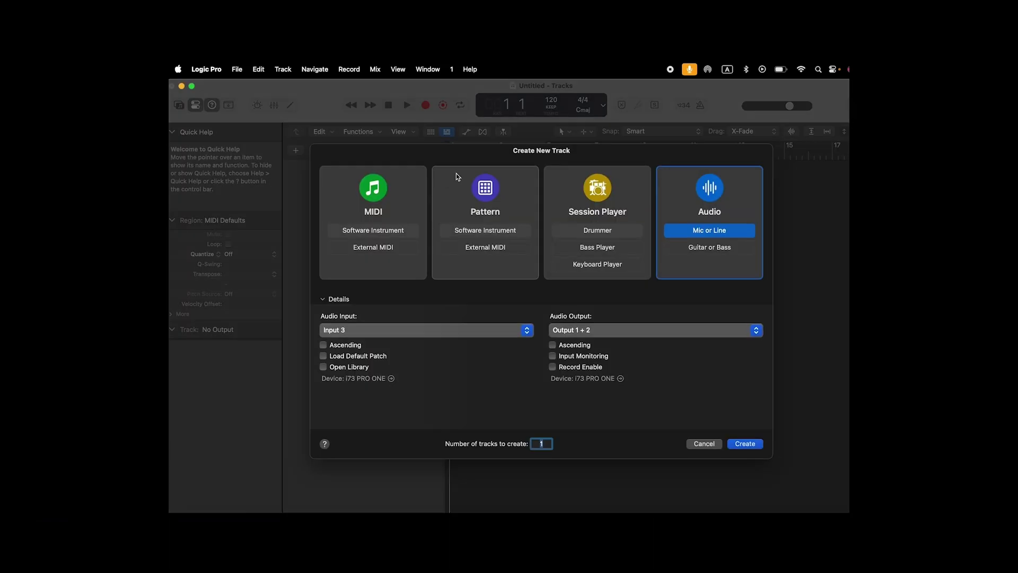
left_click(526, 330)
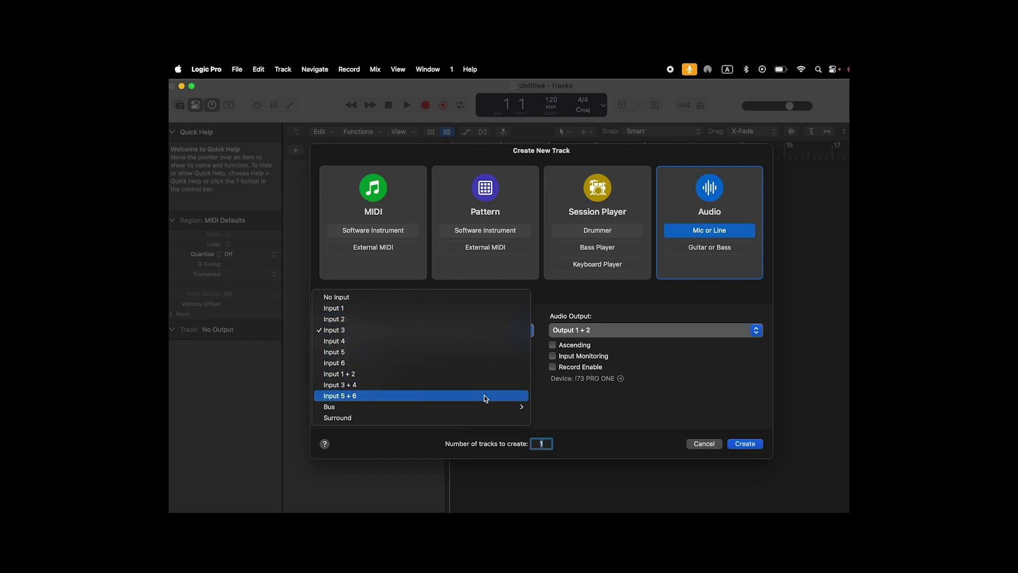
left_click(593, 329)
left_click(594, 329)
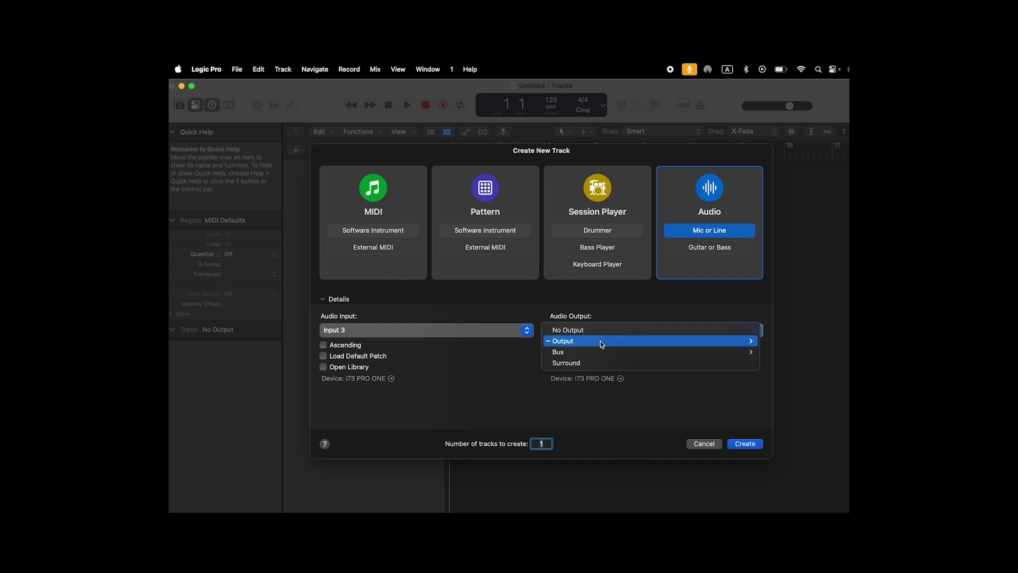
mouse_move(708, 340)
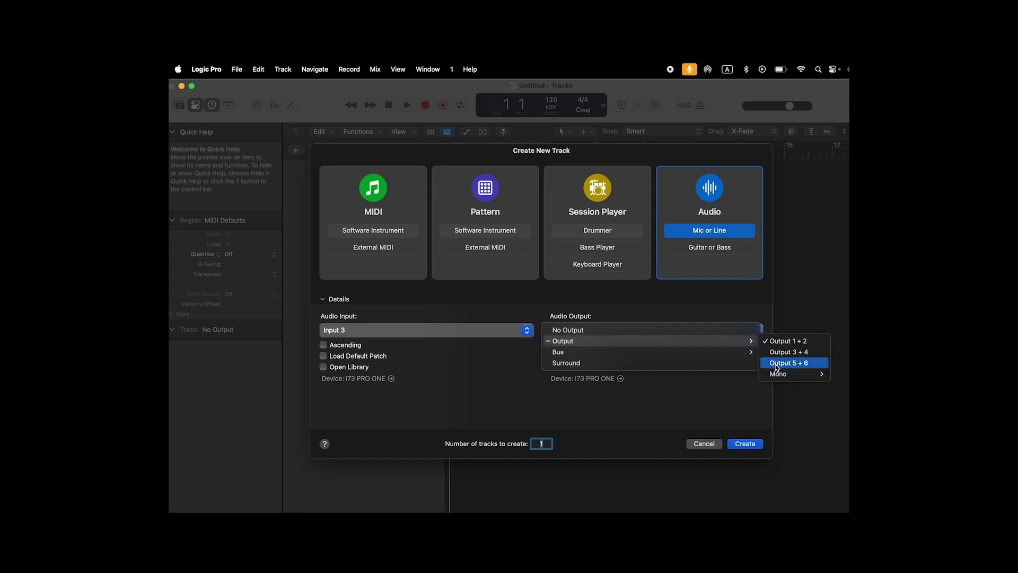
left_click(501, 333)
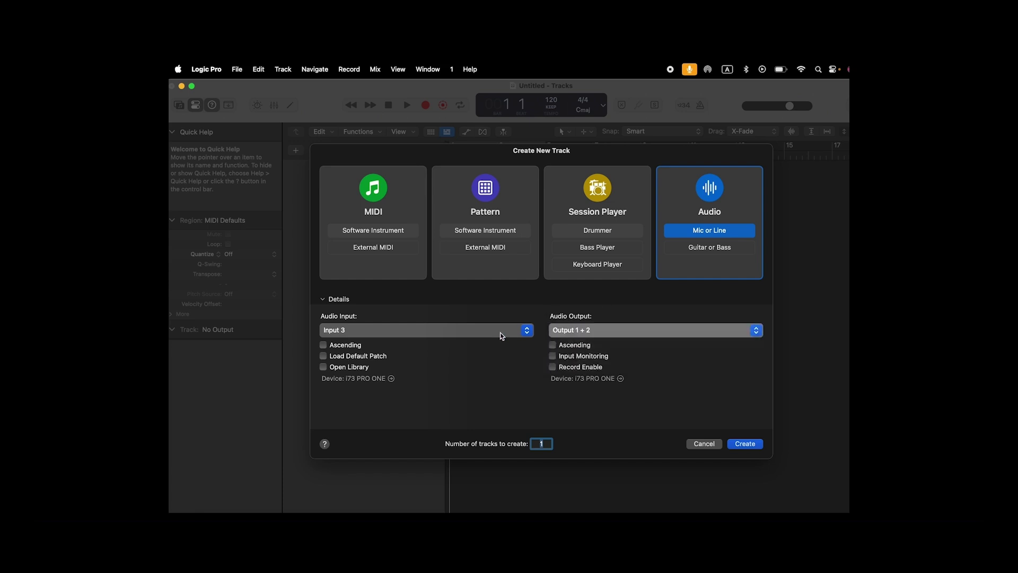
left_click(493, 332)
left_click(485, 309)
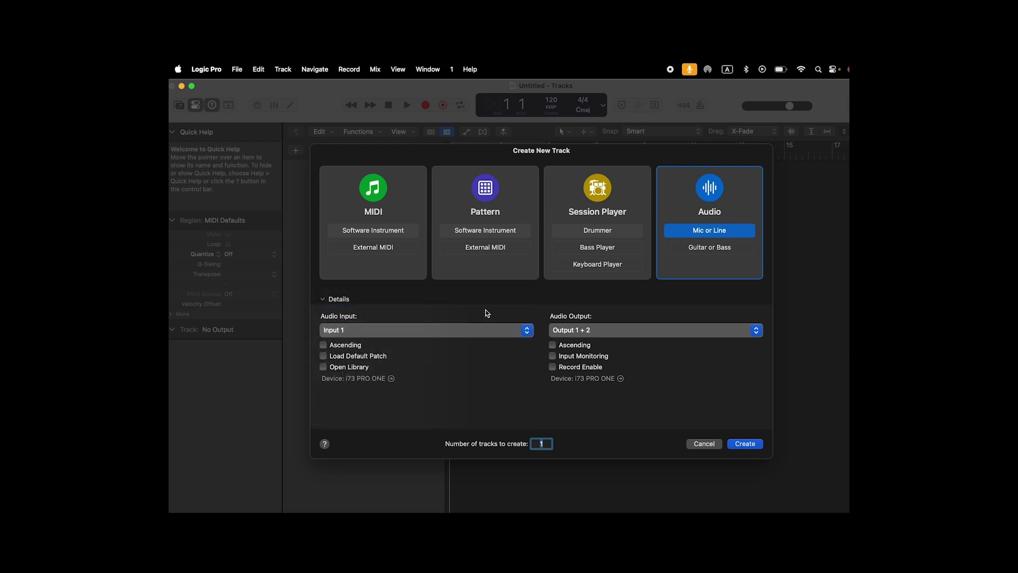
left_click(744, 444)
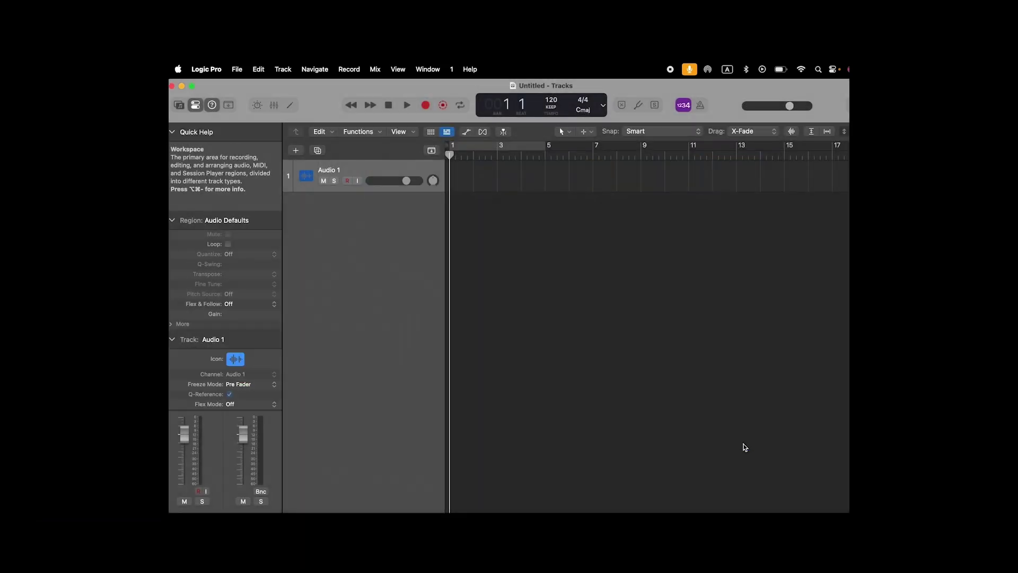
Add a second audio track, Audio 2, recording from Input 3.
left_click(295, 150)
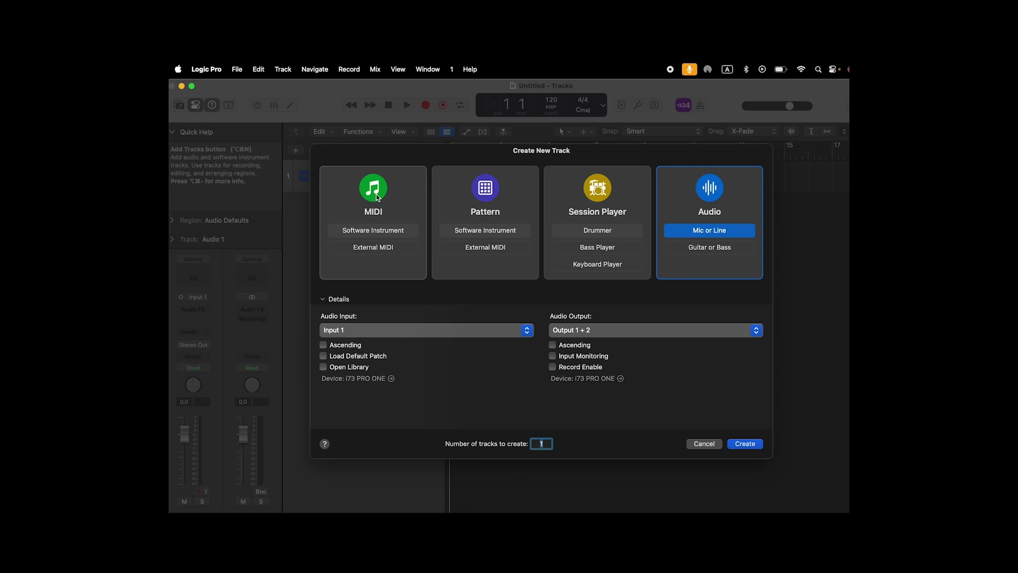
left_click(440, 329)
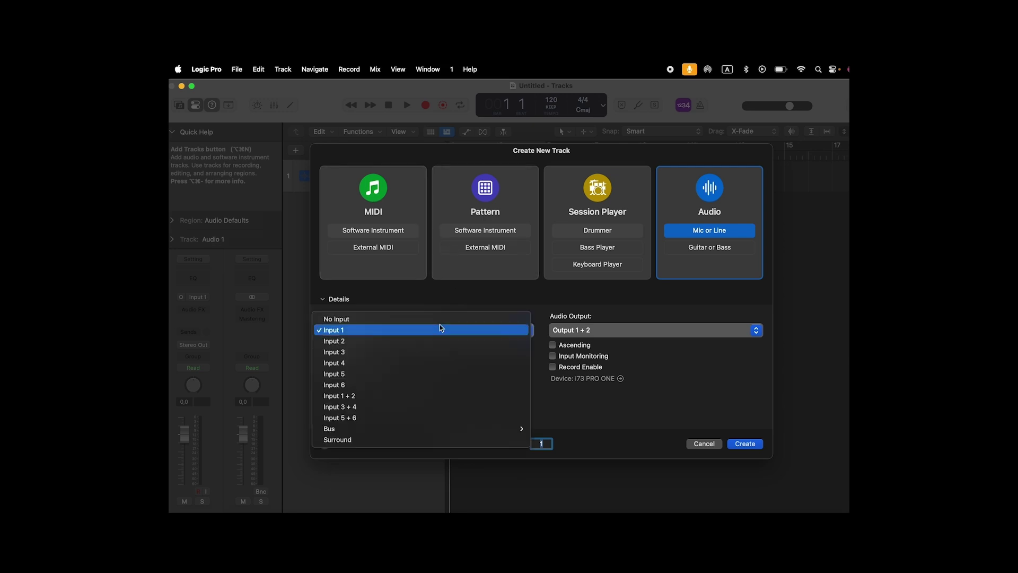
left_click(432, 352)
left_click(744, 444)
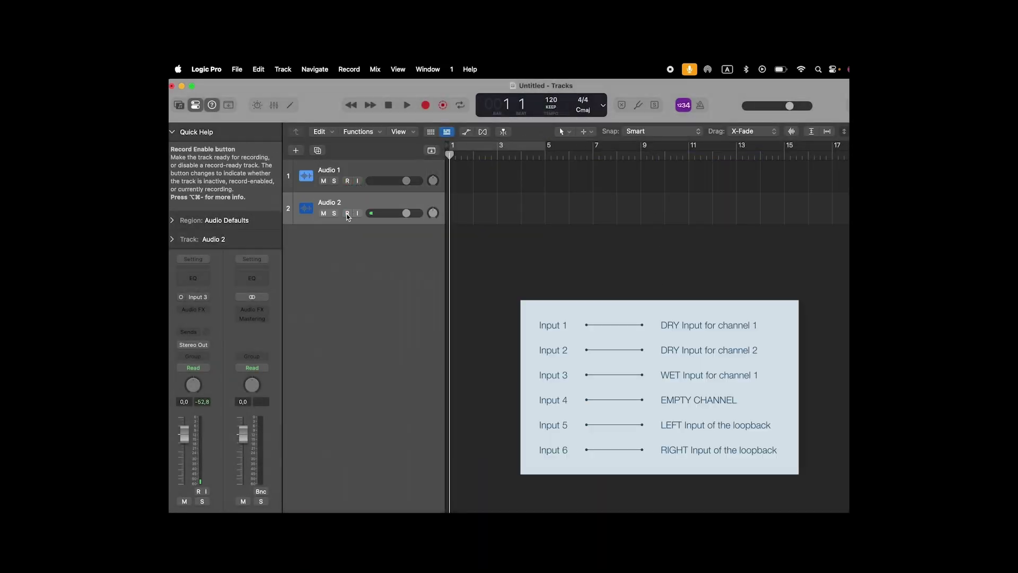
Record-arm the tracks, enable input monitoring on Audio 1 and Audio 2, and start recording.
left_click(347, 181)
left_click(358, 182)
left_click(358, 213)
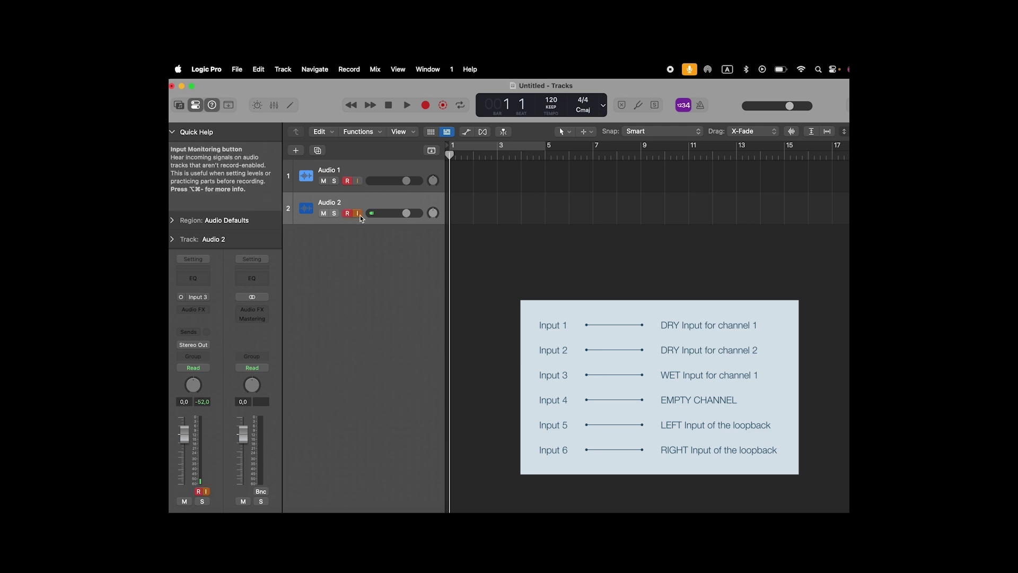
left_click(426, 105)
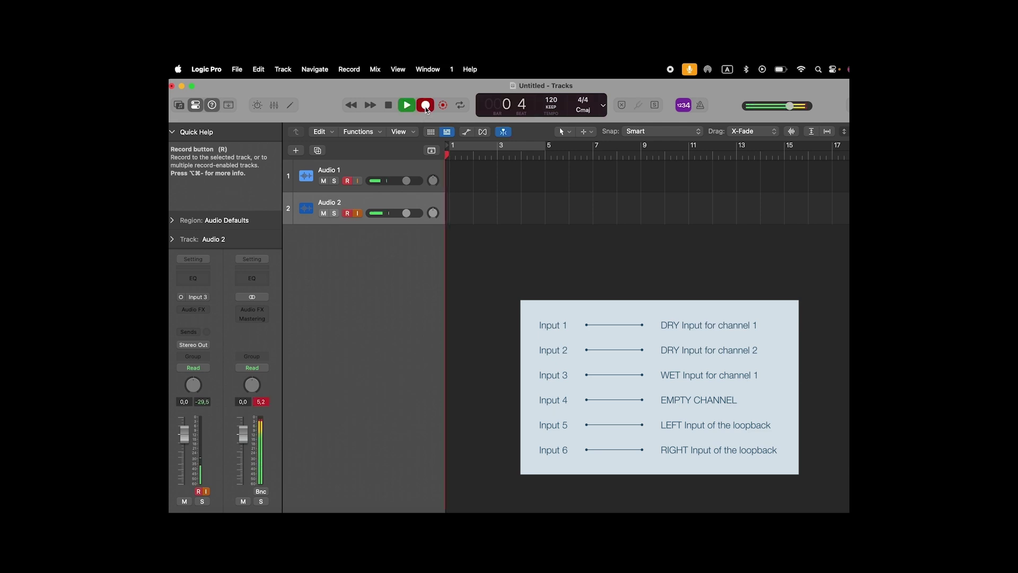